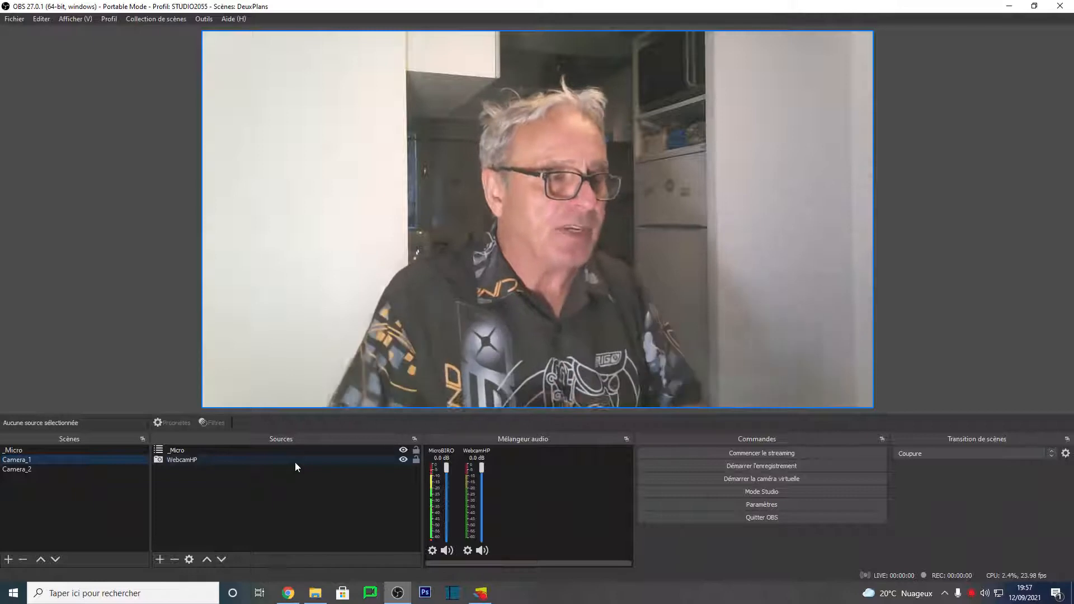
Step: Add a new scene named Camera_1_zoom
{"action": "left_click", "coordinate": [8, 559]}
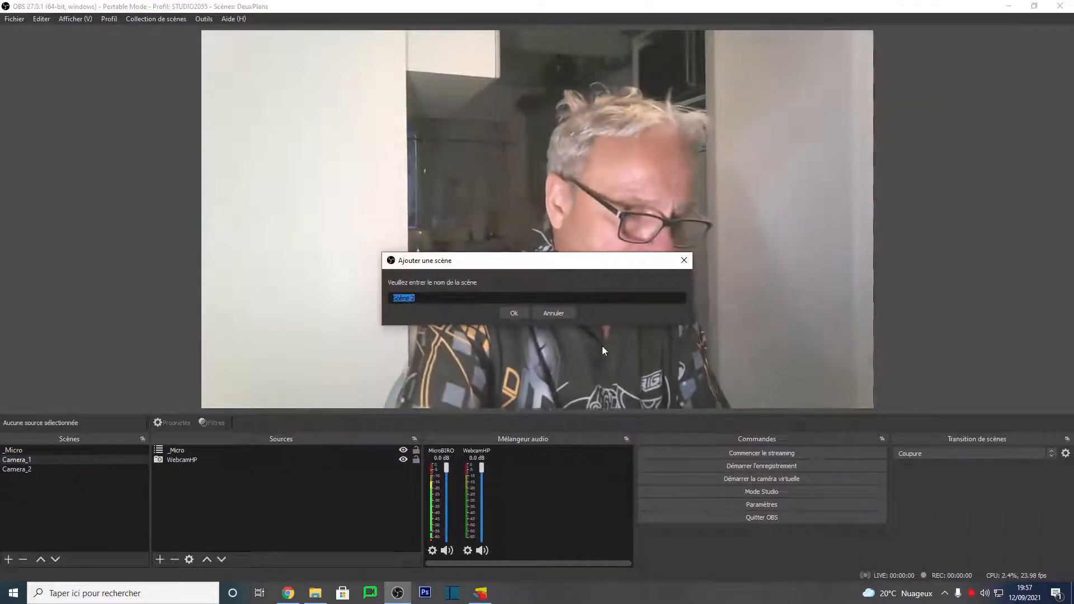
{"action": "type", "text": "Came"}
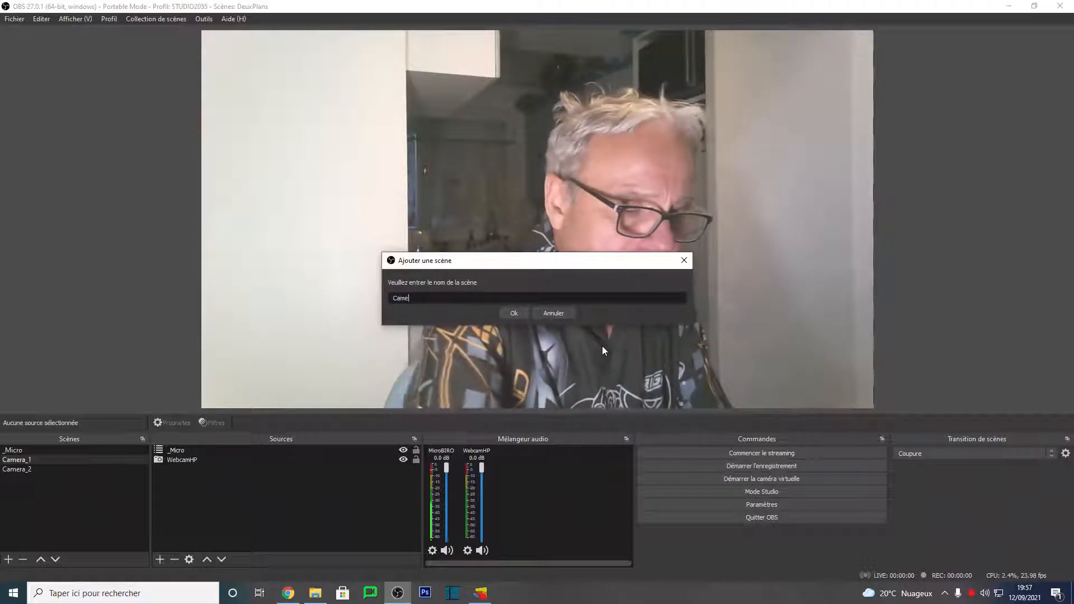
{"action": "type", "text": "ra_1"}
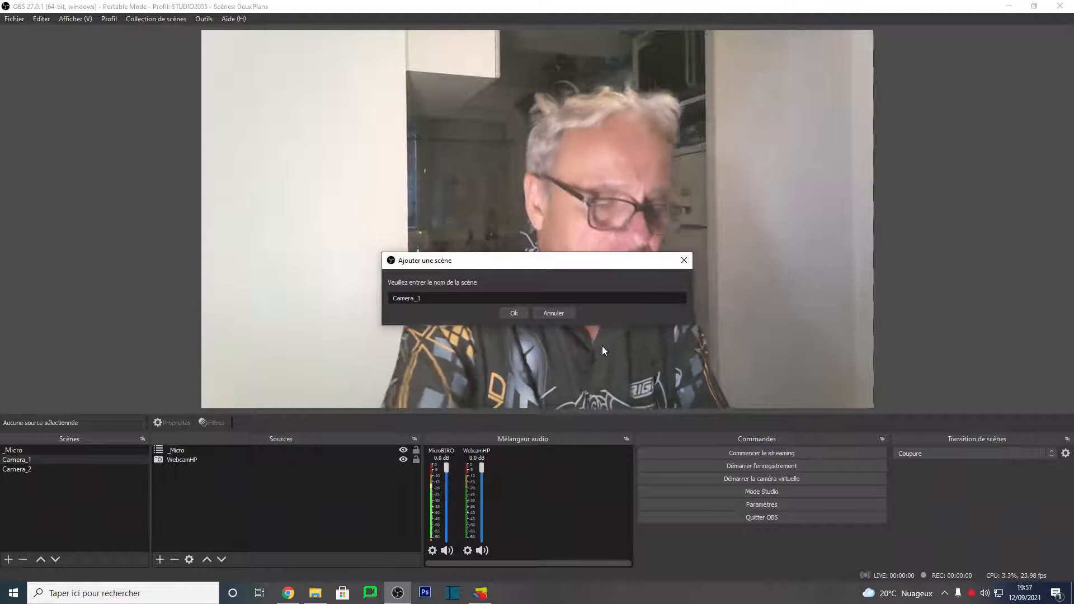
{"action": "type", "text": "_zomm"}
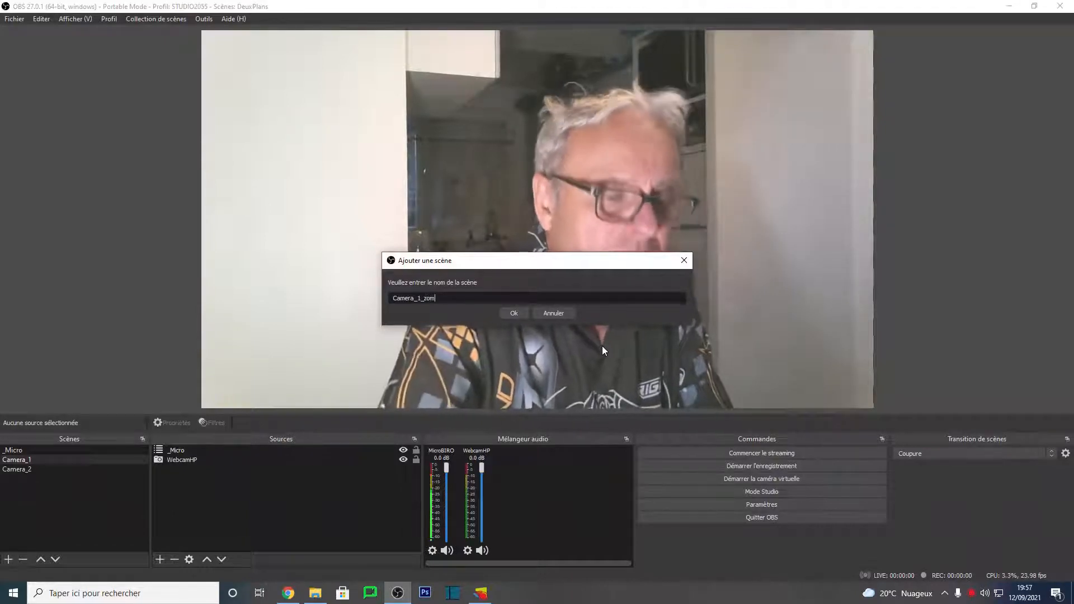
{"action": "key", "text": "BackSpace"}
{"action": "key", "text": "BackSpace"}
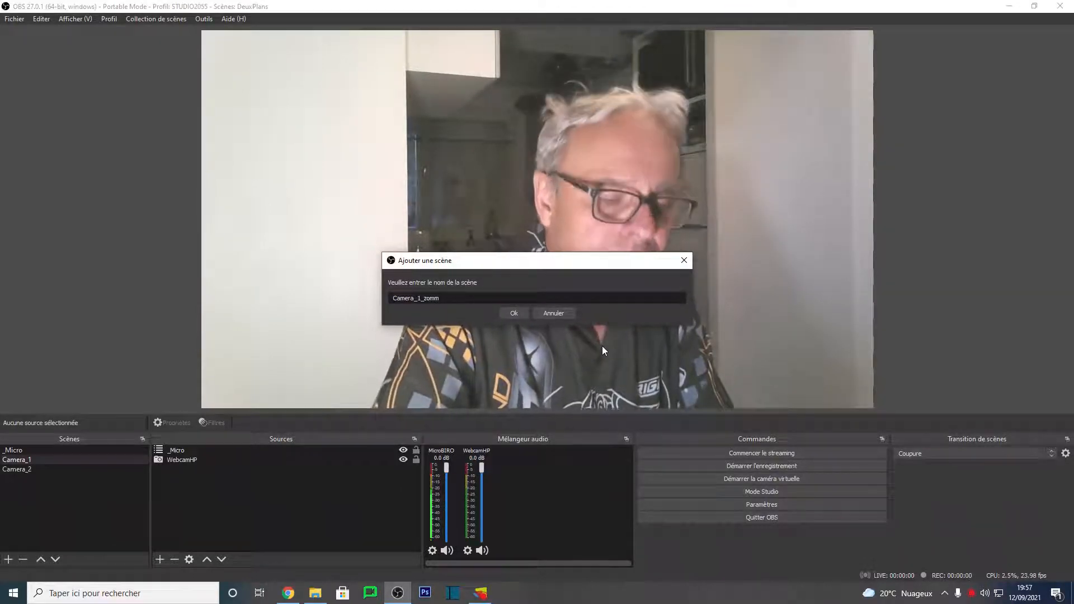
{"action": "type", "text": "o"}
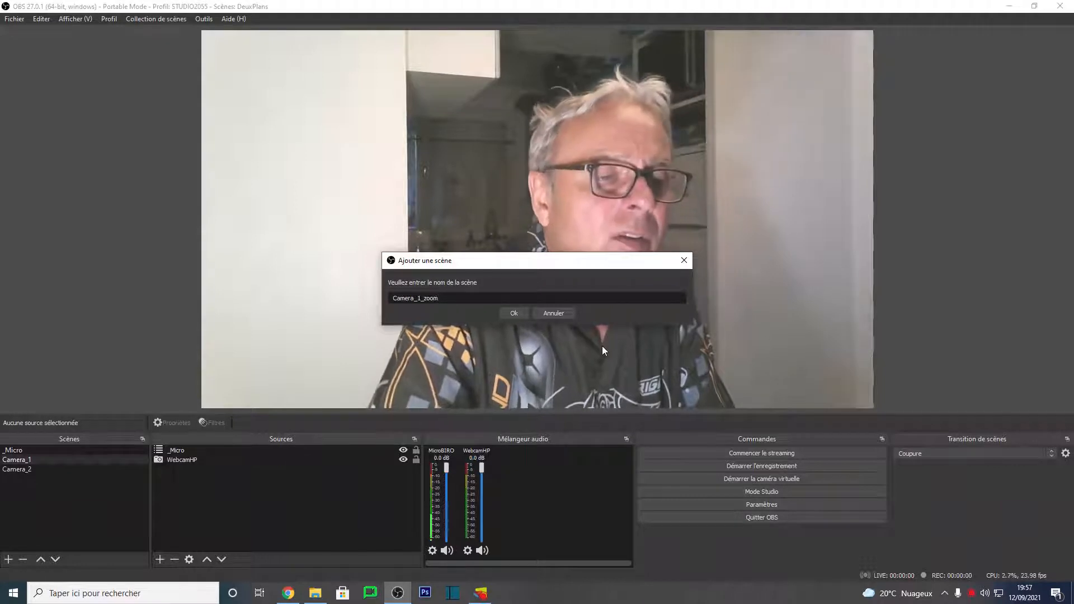
{"action": "type", "text": "m"}
{"action": "key", "text": "Return"}
Step: In the Camera_1_zoom scene, add the existing Camera_1 scene as a source
{"action": "left_click_drag", "start_coordinate": [14, 481], "coordinate": [10, 474]}
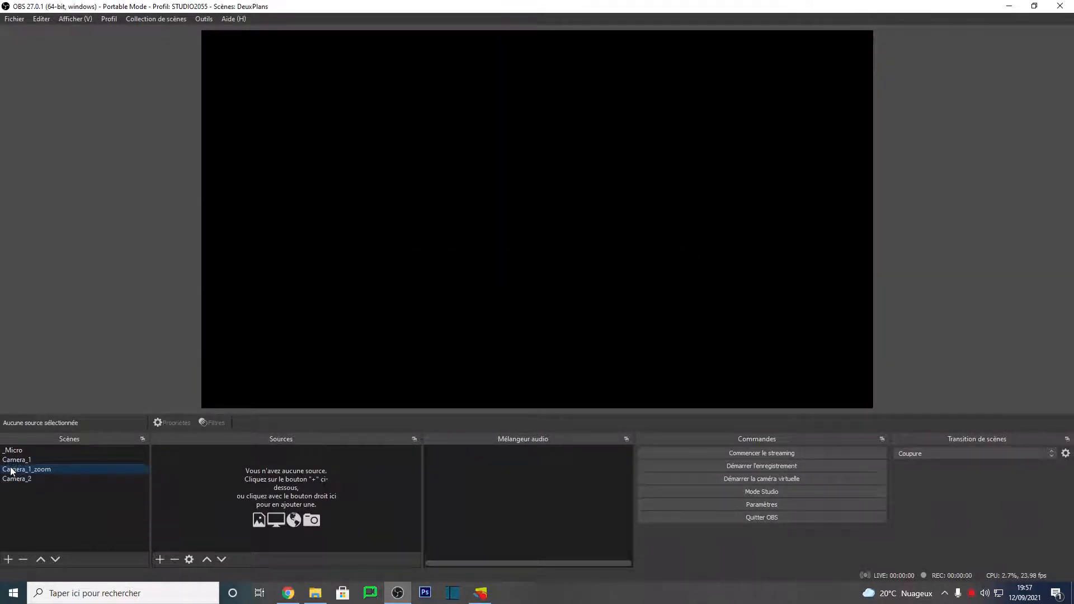
{"action": "left_click", "coordinate": [159, 559]}
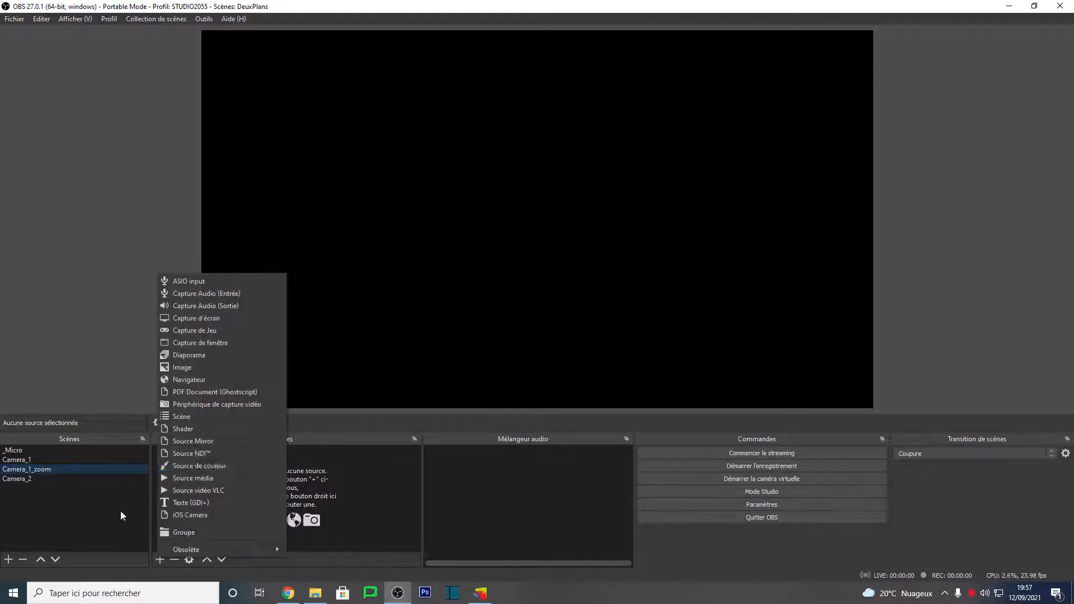
{"action": "left_click", "coordinate": [205, 416]}
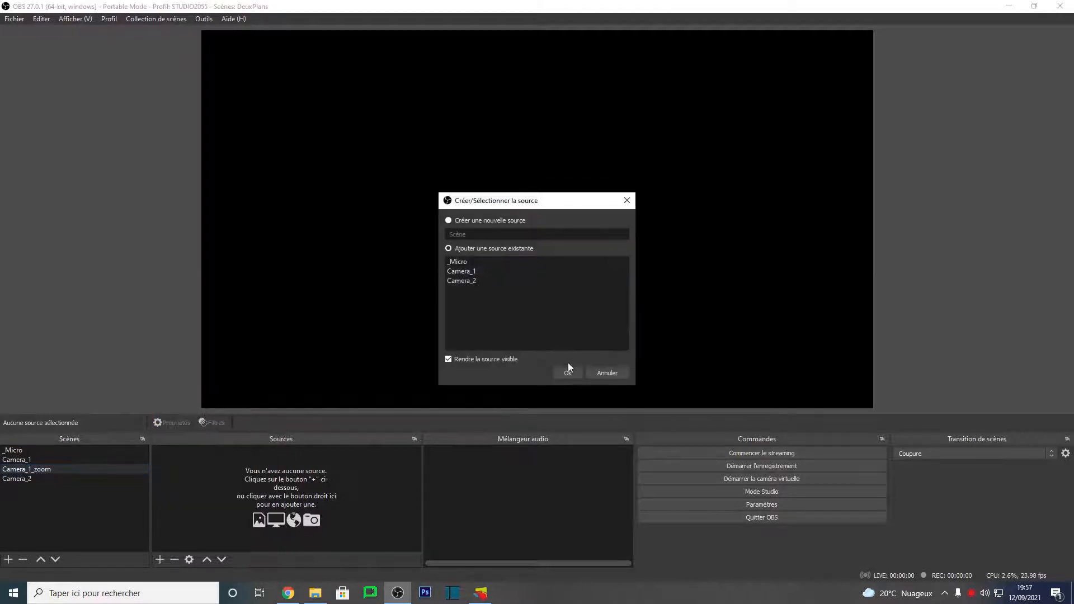
{"action": "left_click", "coordinate": [479, 272]}
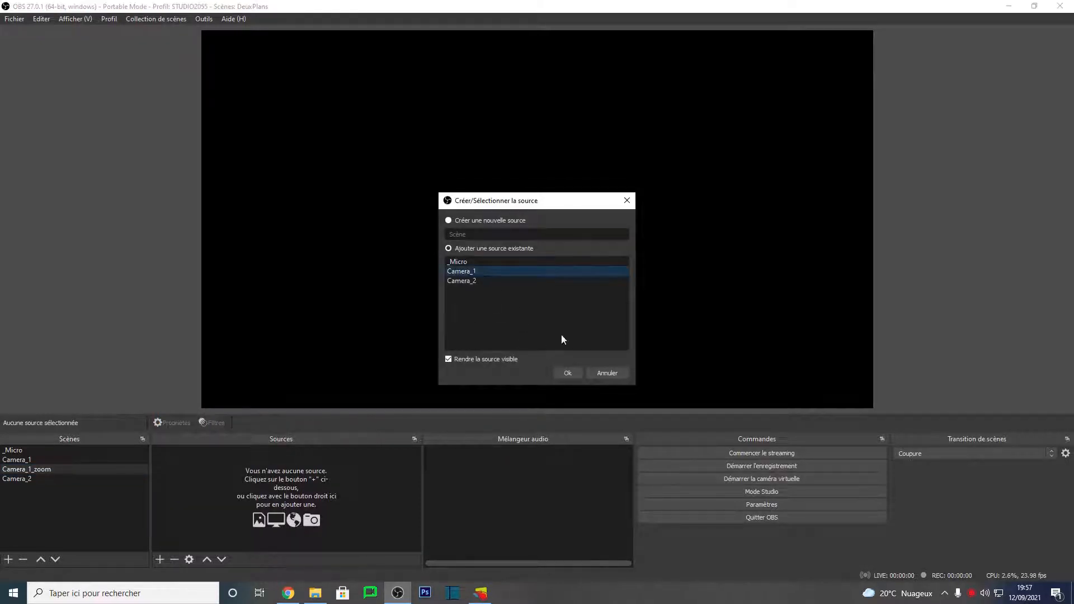
{"action": "left_click", "coordinate": [568, 373]}
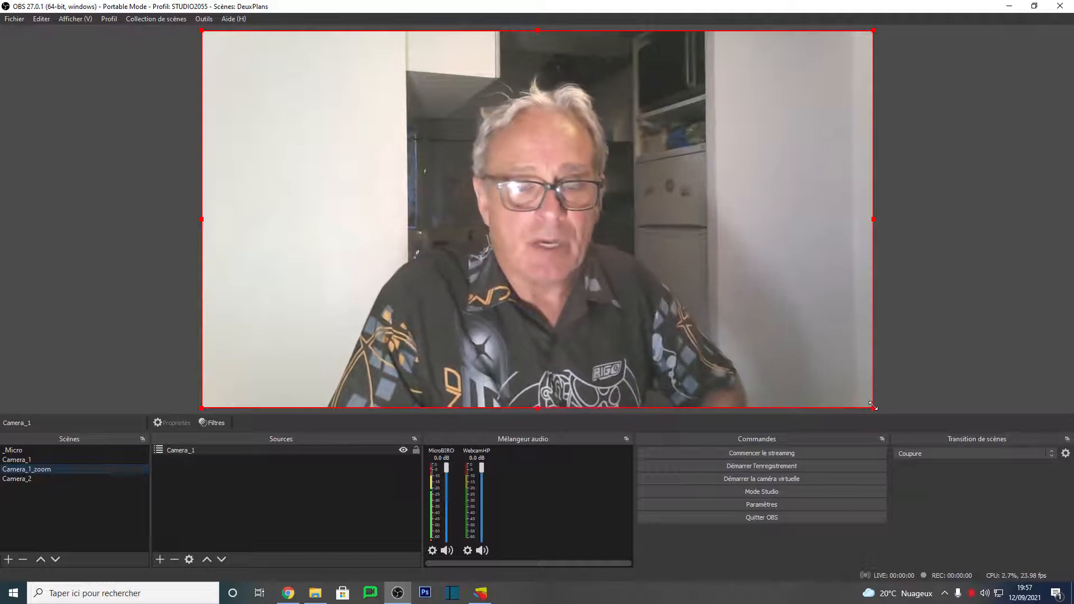
Step: Enlarge the Camera_1 source beyond the canvas and reposition it to zoom in on the face
{"action": "left_click_drag", "start_coordinate": [872, 405], "coordinate": [1071, 601]}
{"action": "left_click_drag", "start_coordinate": [682, 284], "coordinate": [483, 229]}
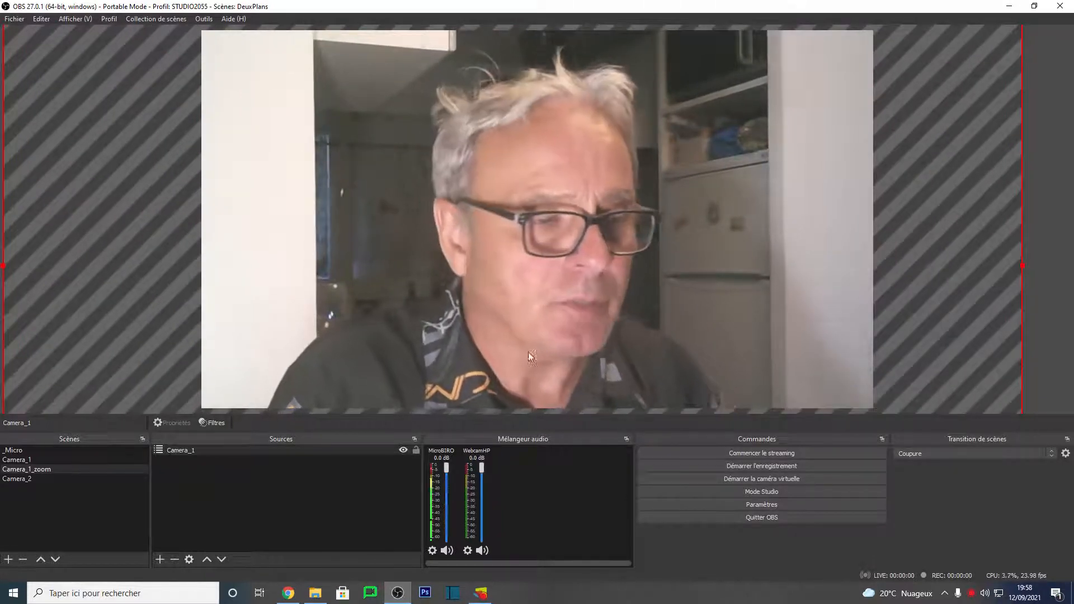
Step: Switch between the Camera_1 and Camera_1_zoom scenes to compare their framing
{"action": "left_click", "coordinate": [24, 464]}
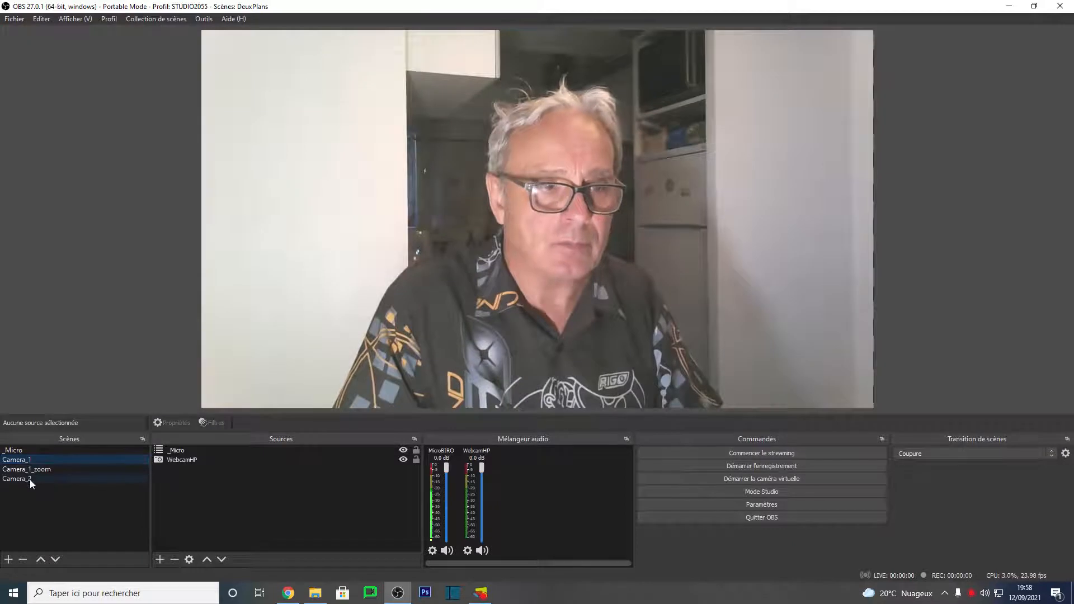
{"action": "left_click", "coordinate": [35, 470]}
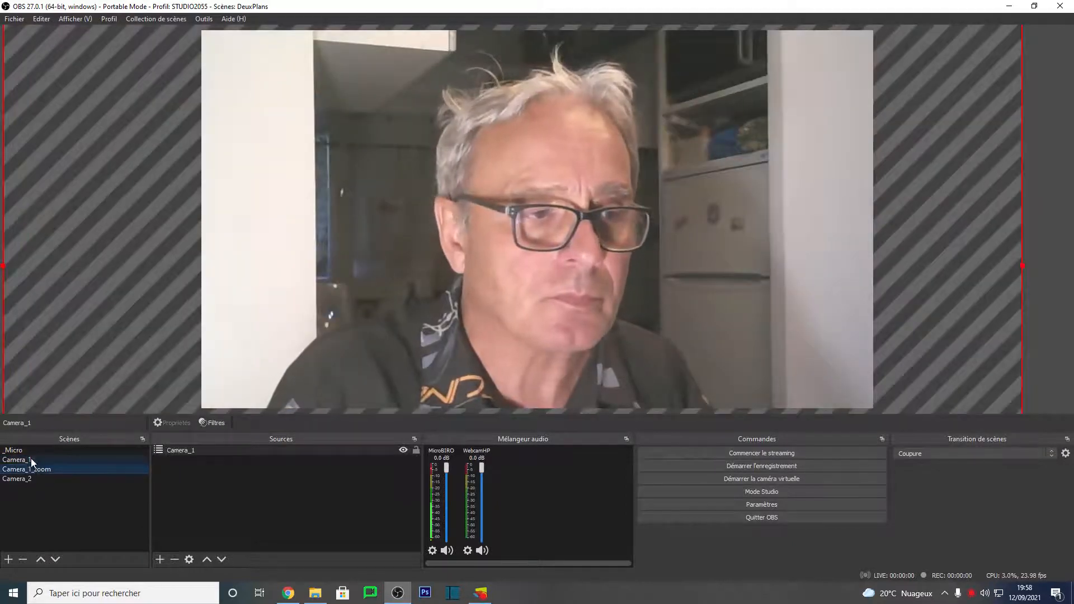
{"action": "left_click", "coordinate": [31, 459]}
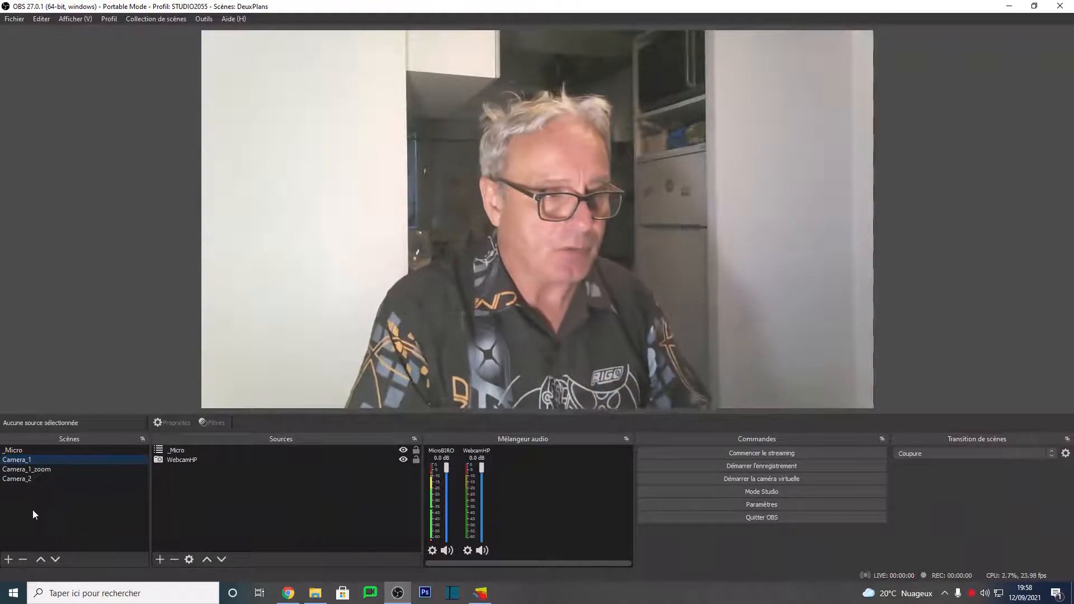
{"action": "left_click", "coordinate": [46, 473]}
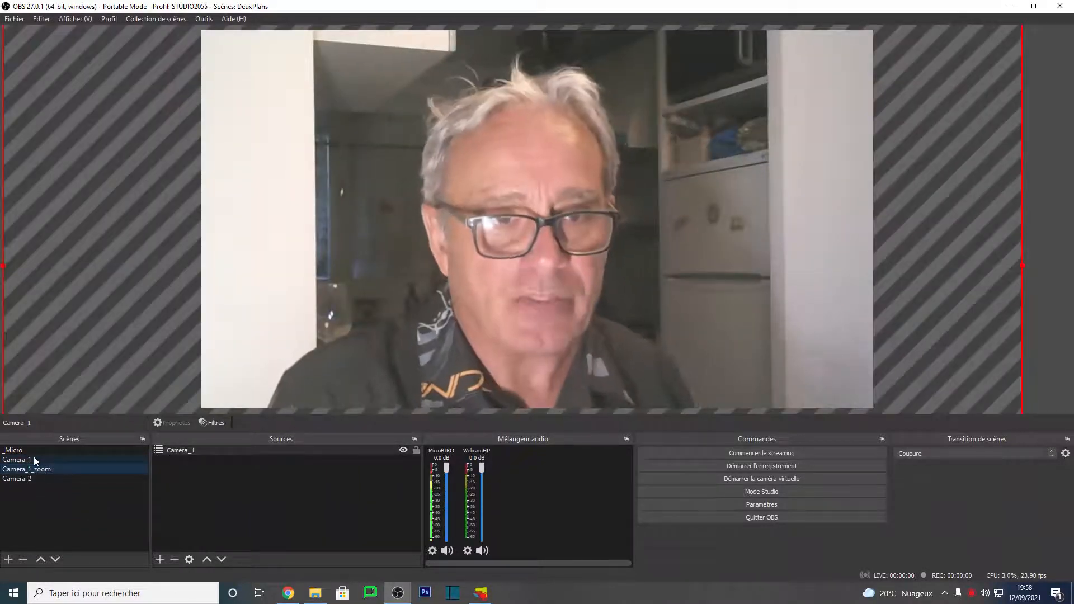
Step: Reposition the enlarged Camera_1 source in the zoom scene, checking it against the Camera_1 scene
{"action": "left_click_drag", "start_coordinate": [681, 375], "coordinate": [561, 297]}
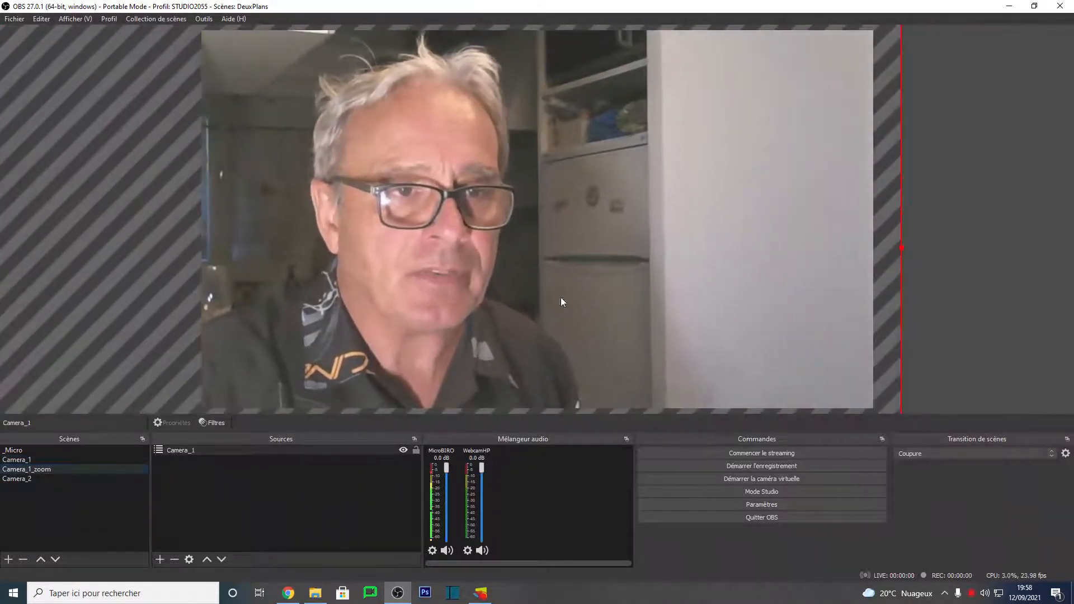
{"action": "left_click", "coordinate": [20, 460]}
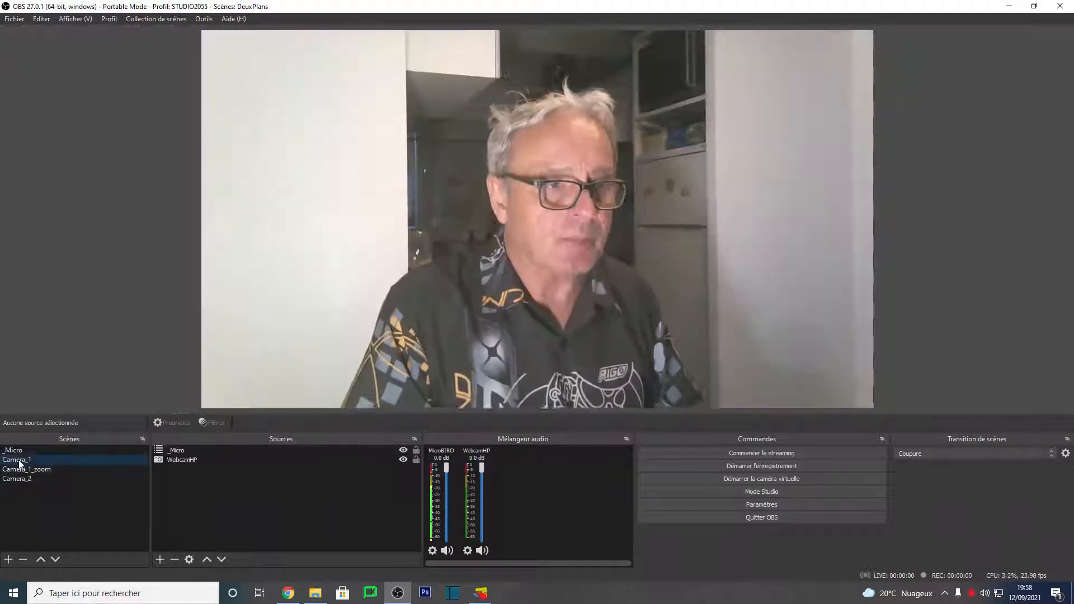
{"action": "left_click", "coordinate": [52, 473]}
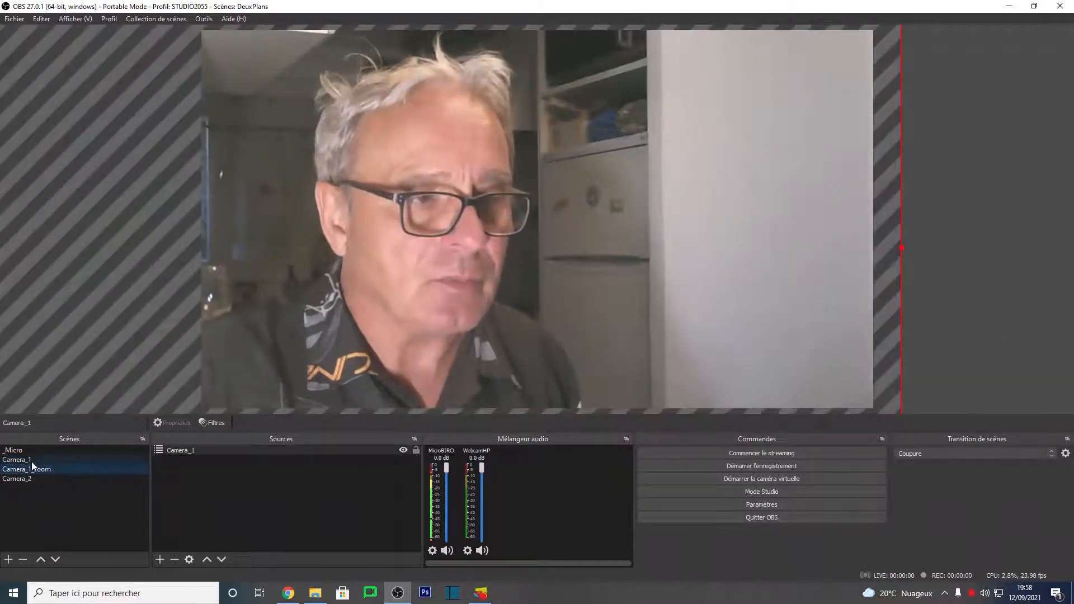
{"action": "left_click", "coordinate": [32, 461]}
{"action": "left_click", "coordinate": [46, 471]}
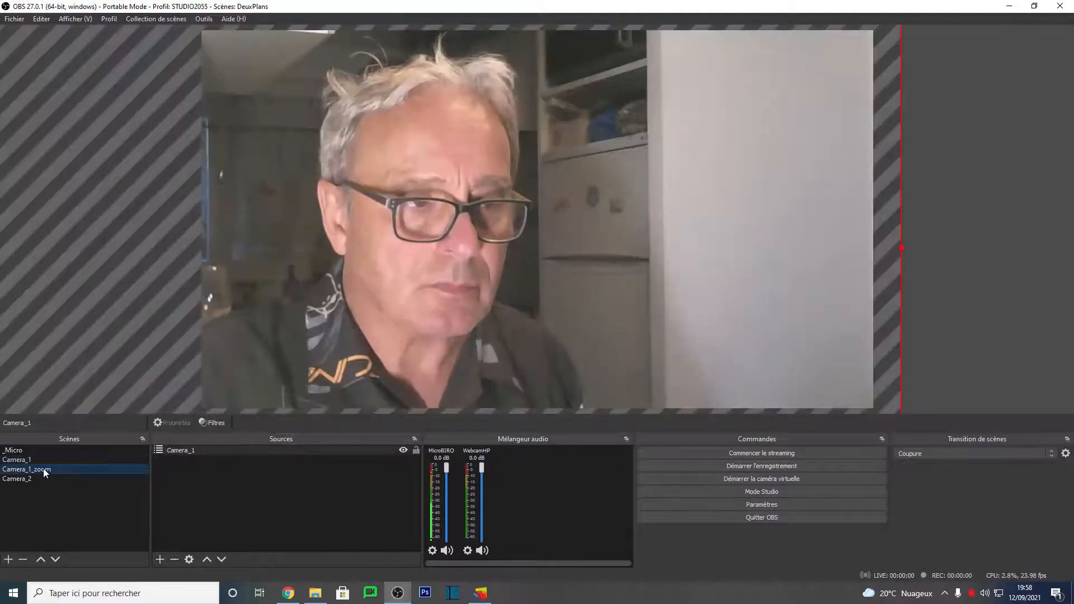
{"action": "left_click_drag", "start_coordinate": [415, 286], "coordinate": [525, 293]}
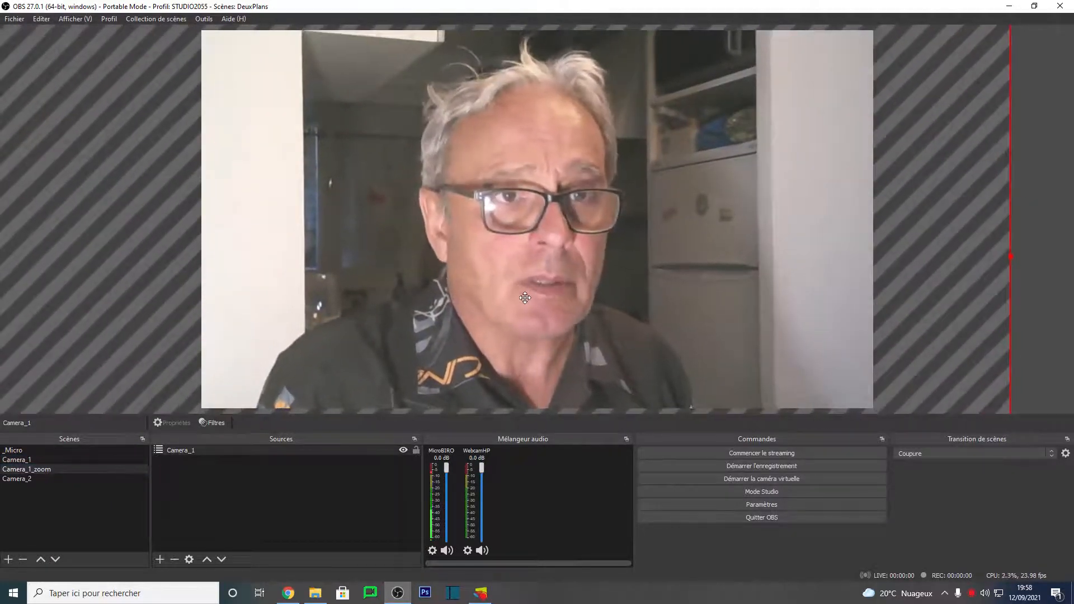
Step: Switch between the Camera_1, Camera_1_zoom and Camera_2 scenes to compare their framing
{"action": "left_click", "coordinate": [23, 460]}
{"action": "left_click", "coordinate": [31, 472]}
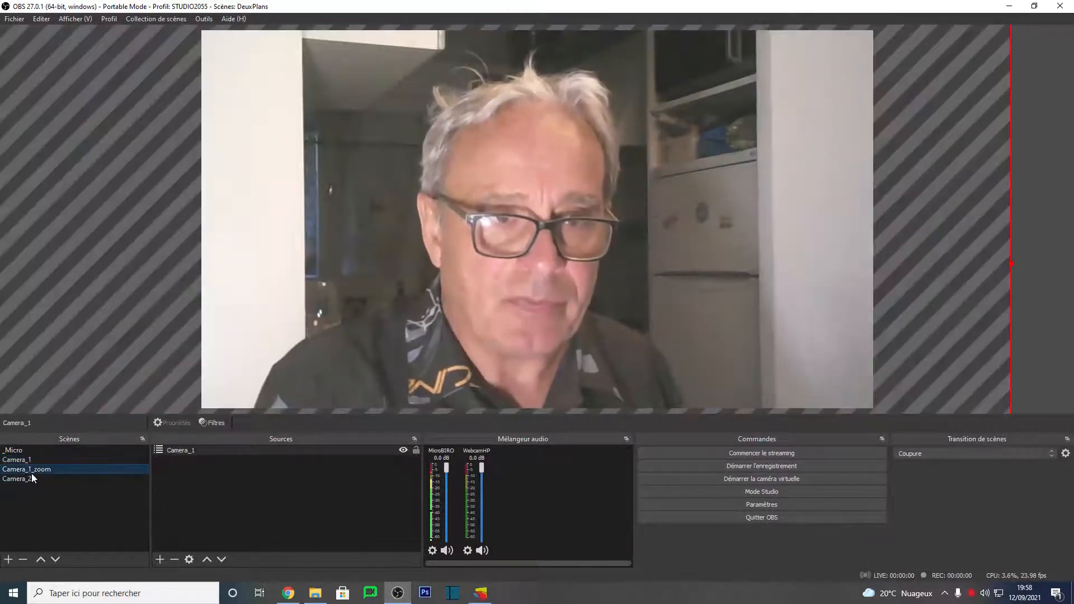
{"action": "left_click", "coordinate": [25, 461]}
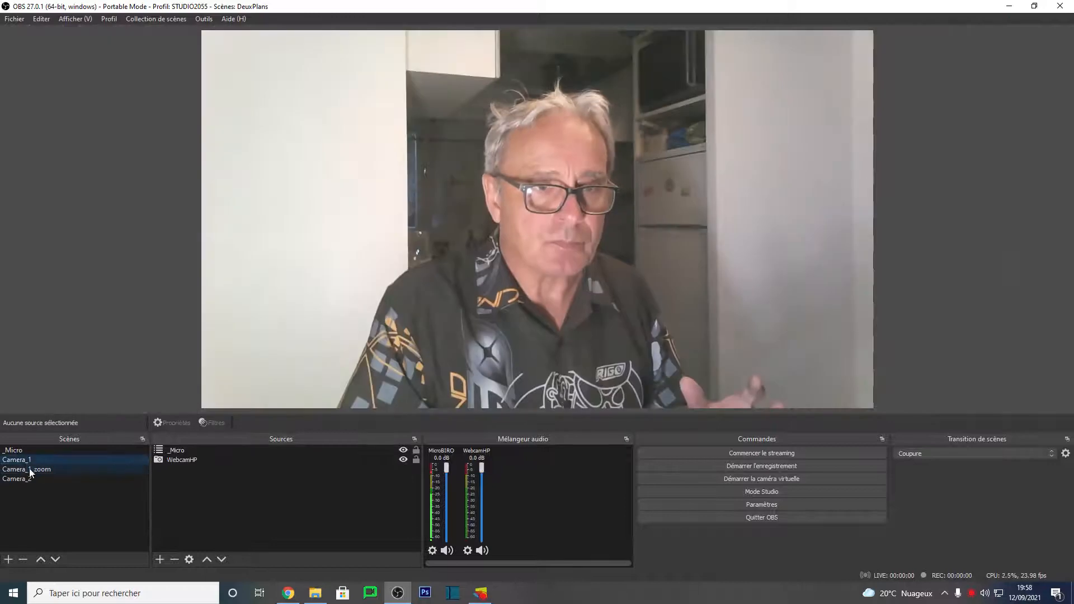
{"action": "left_click", "coordinate": [35, 472]}
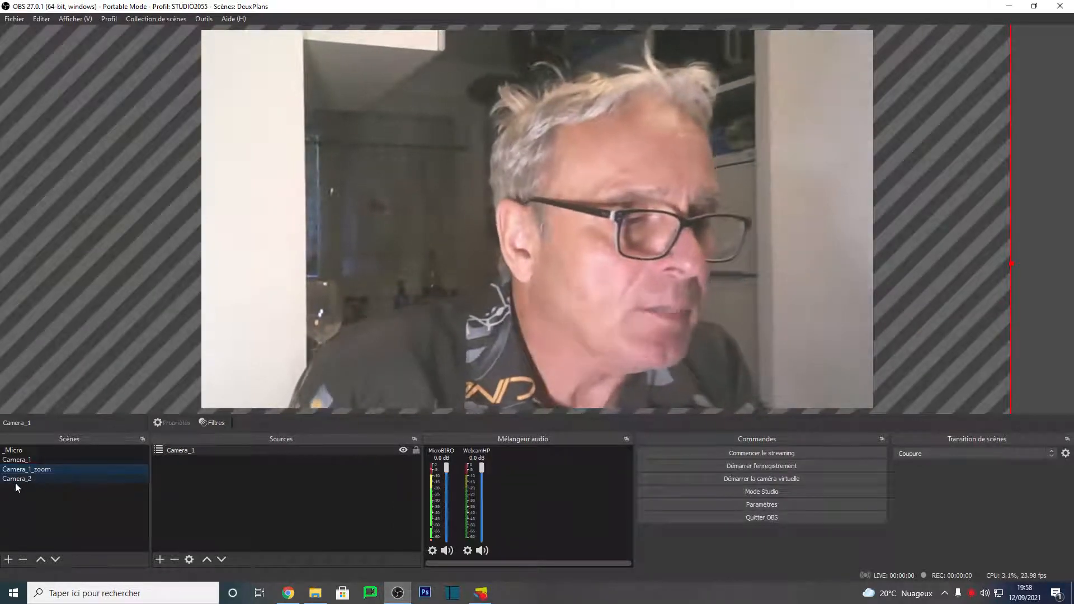
{"action": "left_click", "coordinate": [26, 480]}
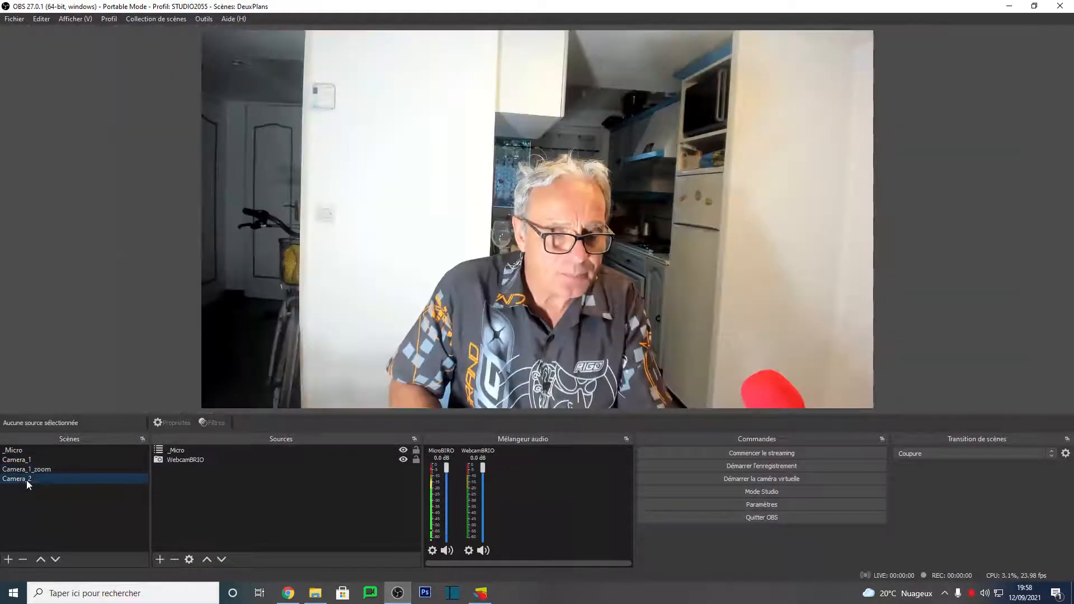
Step: Add a new scene named Camera_2_zoom_1
{"action": "left_click", "coordinate": [9, 559]}
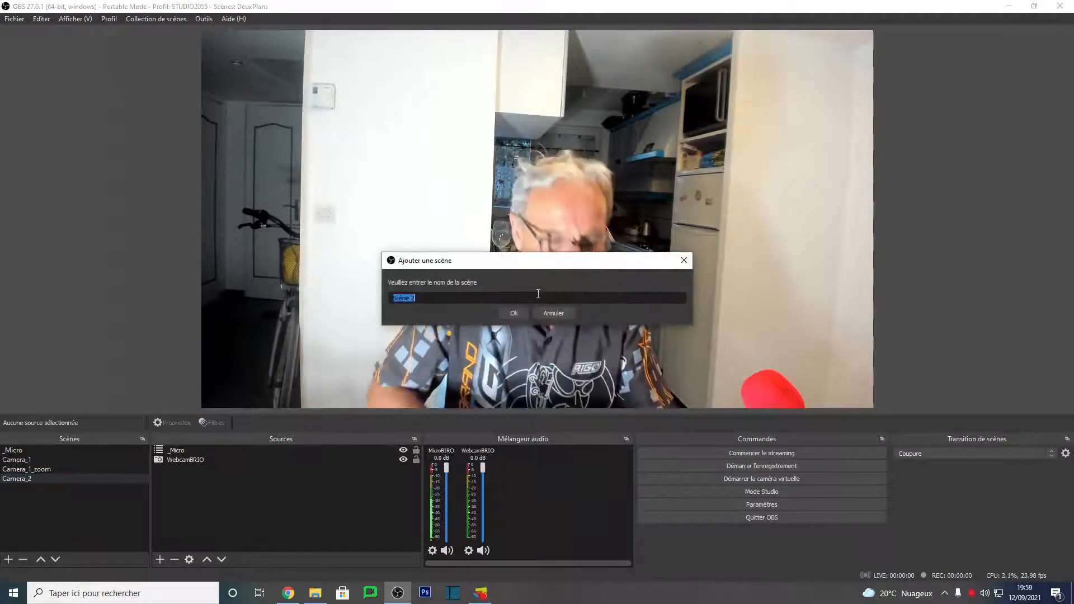
{"action": "type", "text": "Camera"}
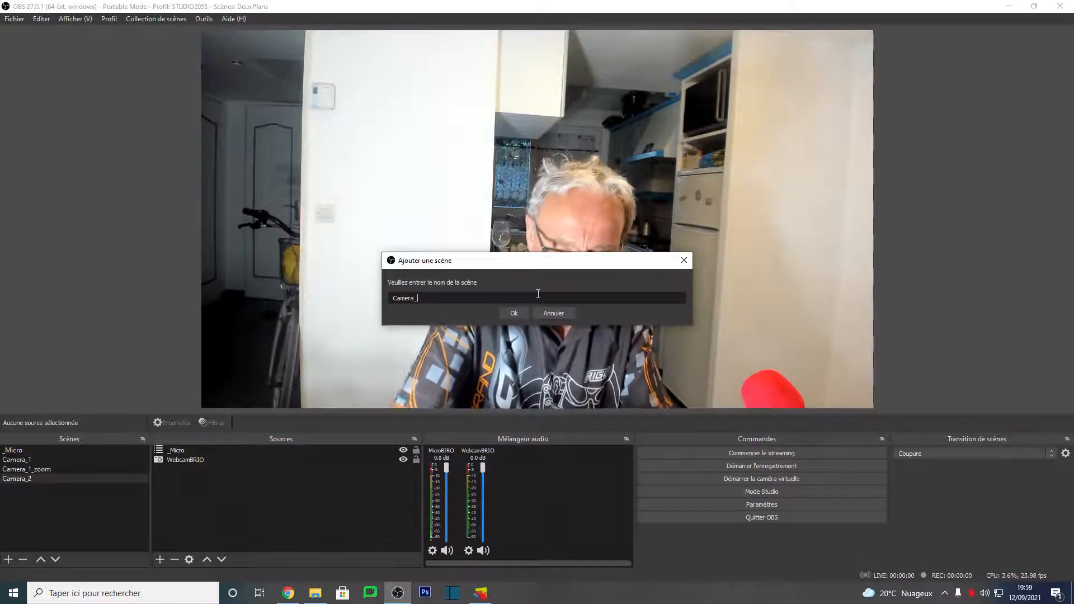
{"action": "type", "text": "_2_"}
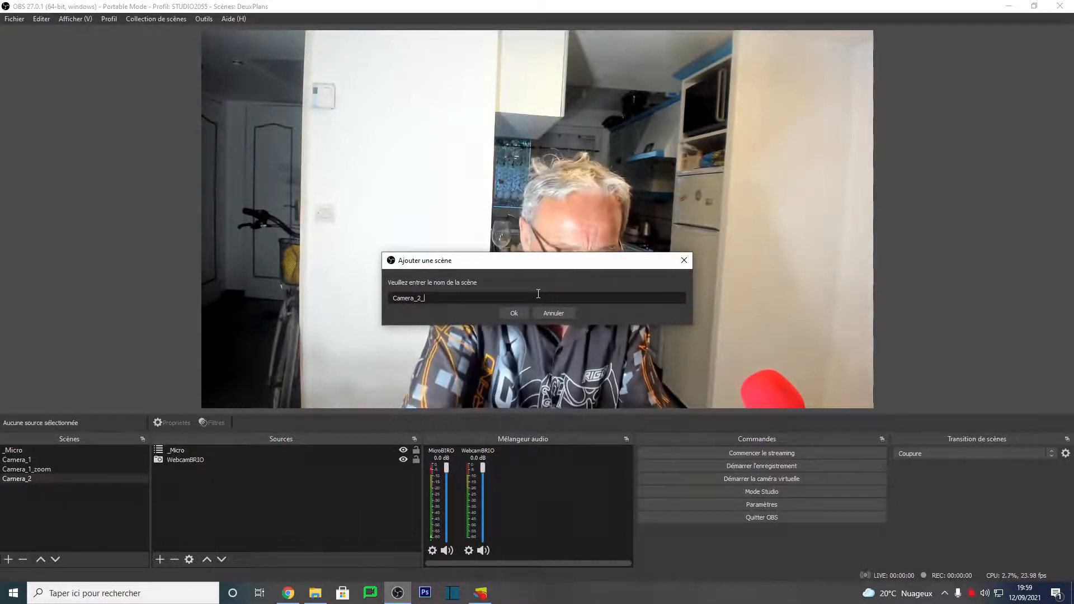
{"action": "type", "text": "zoom_1"}
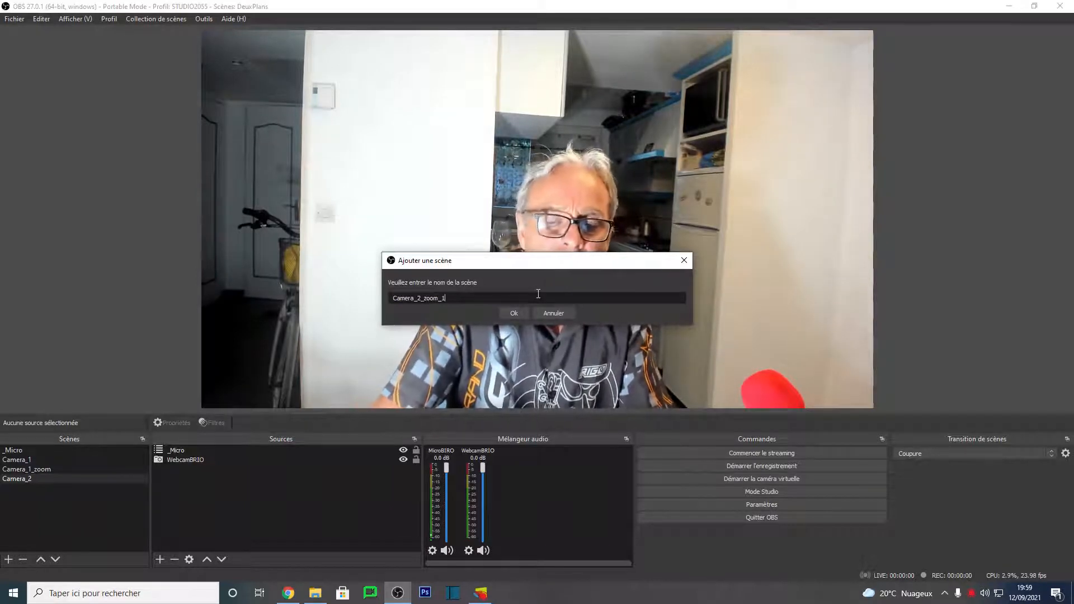
{"action": "key", "text": "Return"}
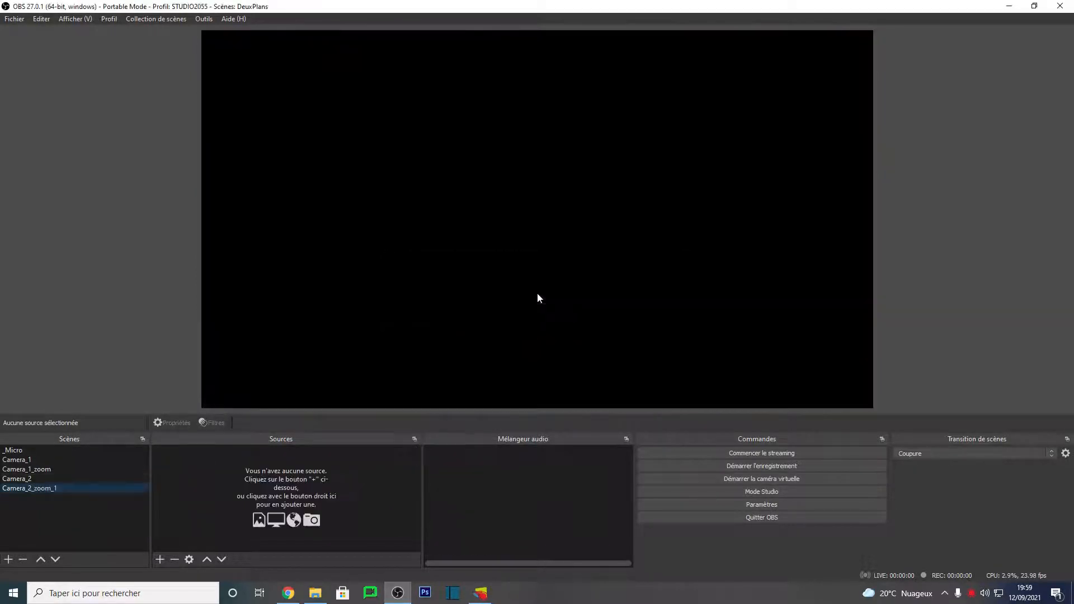
Step: In the Camera_2_zoom_1 scene, add the existing Camera_2 scene as a source
{"action": "left_click", "coordinate": [155, 557]}
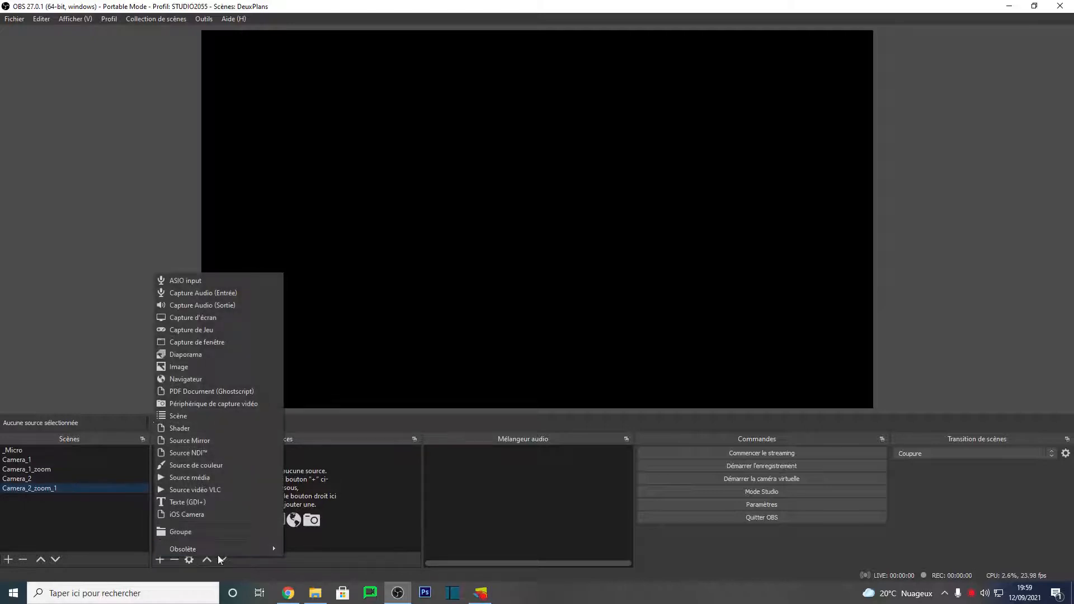
{"action": "left_click", "coordinate": [243, 416]}
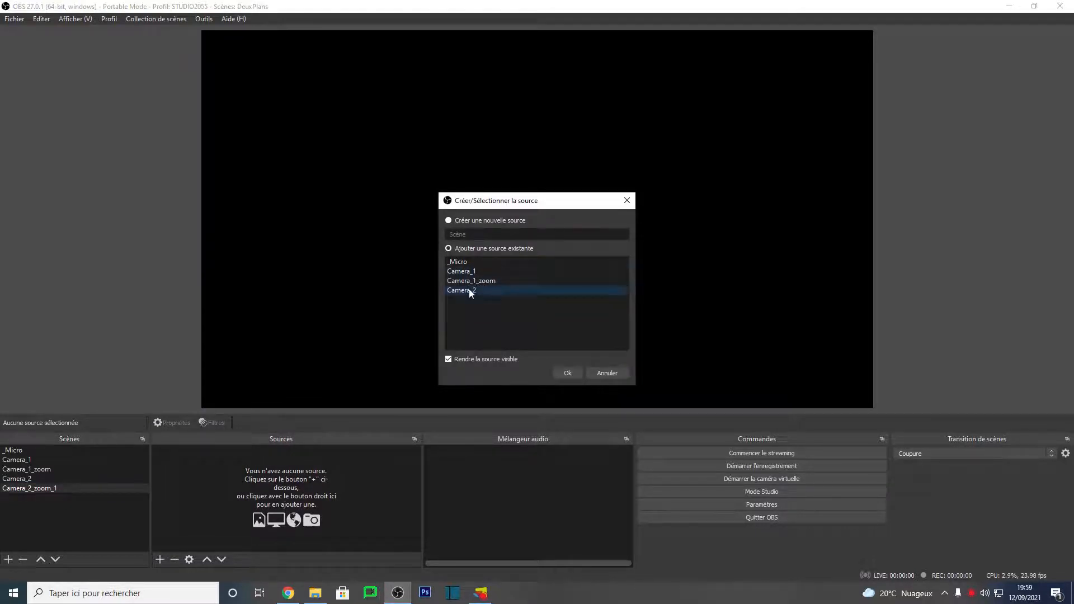
{"action": "left_click", "coordinate": [562, 372]}
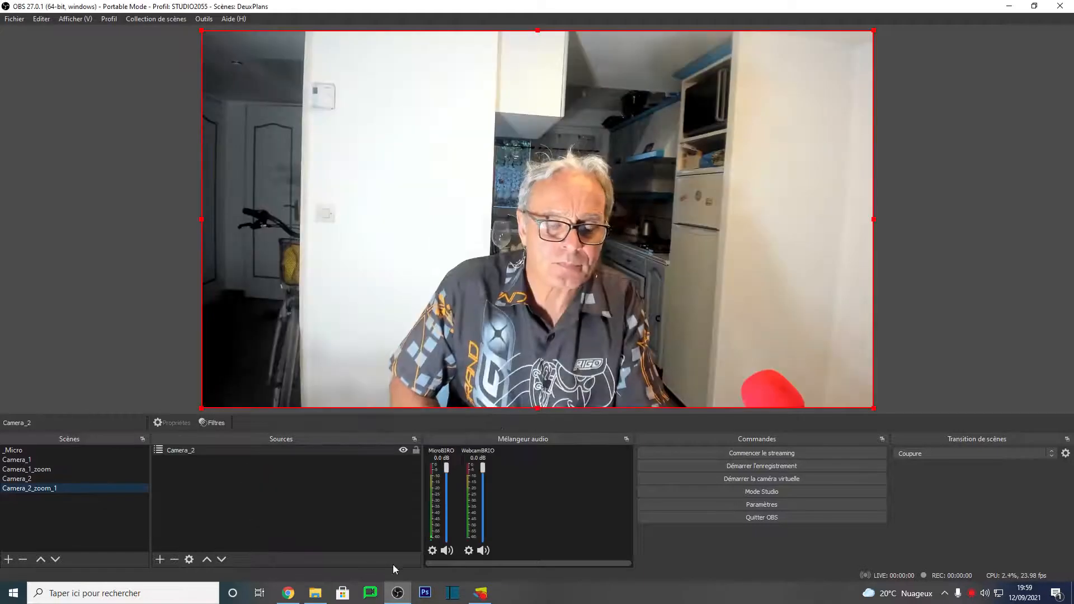
Step: Move the Camera_2 source and enlarge it beyond the canvas to create a zoomed framing
{"action": "left_click_drag", "start_coordinate": [626, 321], "coordinate": [494, 199]}
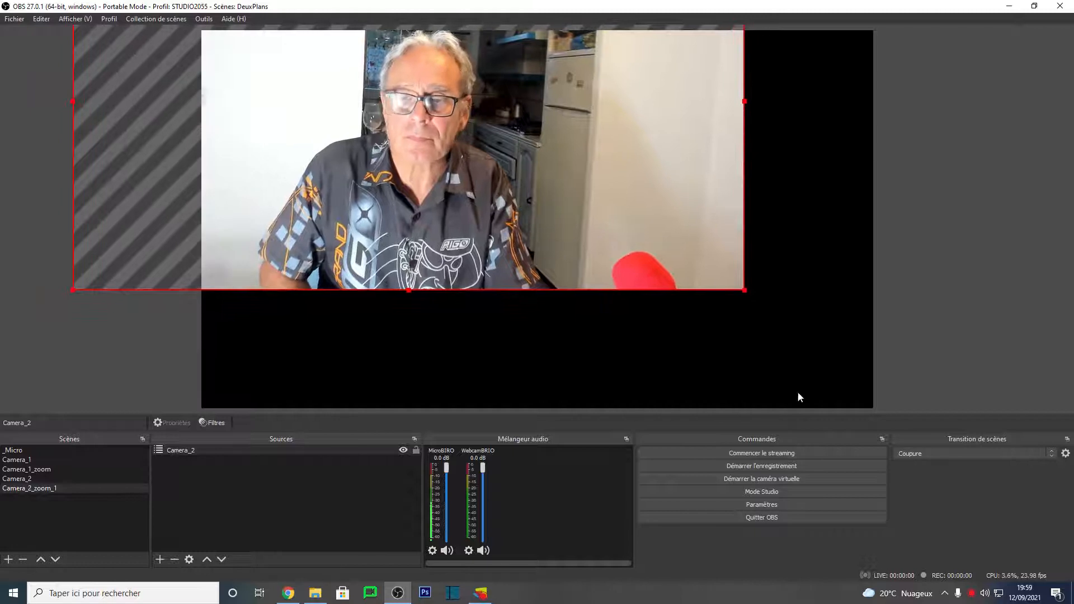
{"action": "left_click_drag", "start_coordinate": [744, 291], "coordinate": [1026, 450]}
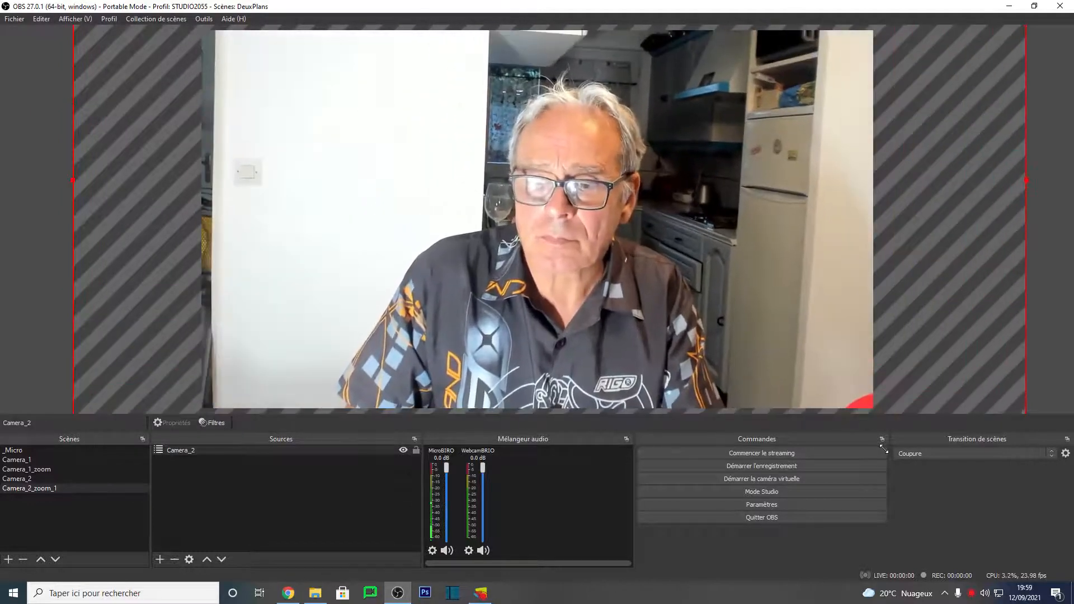
Step: Reposition the enlarged Camera_2 source slightly and compare the Camera_2_zoom_1 scene with Camera_2
{"action": "left_click_drag", "start_coordinate": [734, 329], "coordinate": [697, 320]}
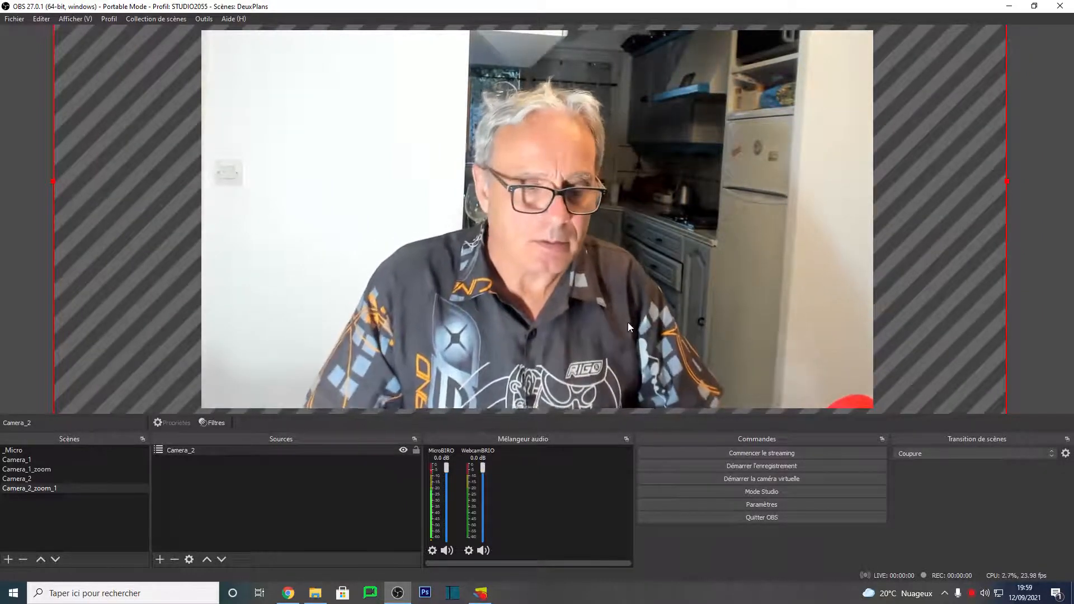
{"action": "left_click", "coordinate": [29, 479]}
{"action": "left_click", "coordinate": [38, 492]}
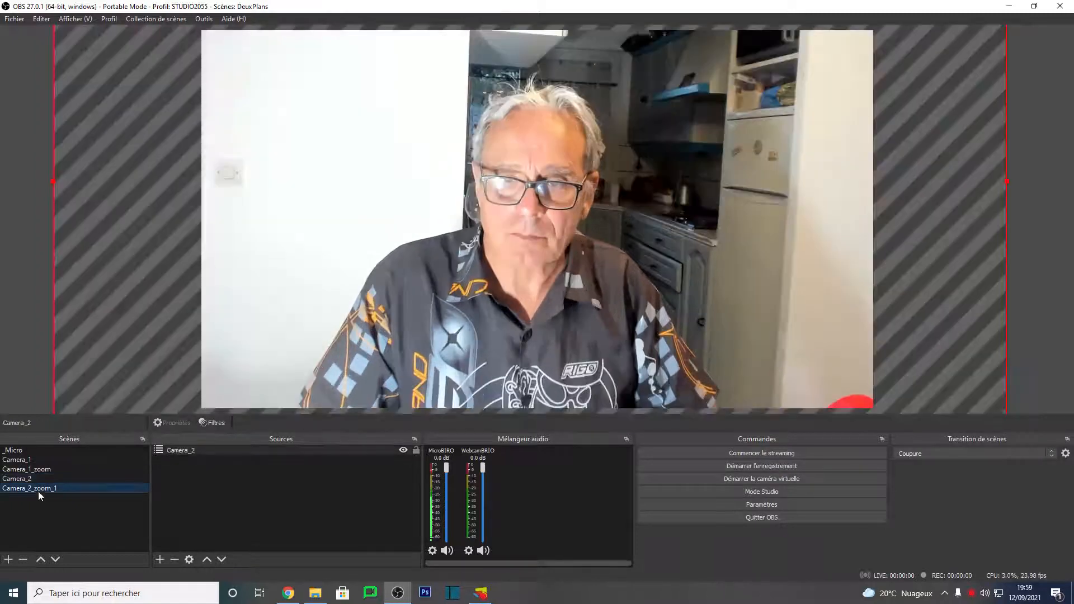
{"action": "left_click", "coordinate": [32, 479]}
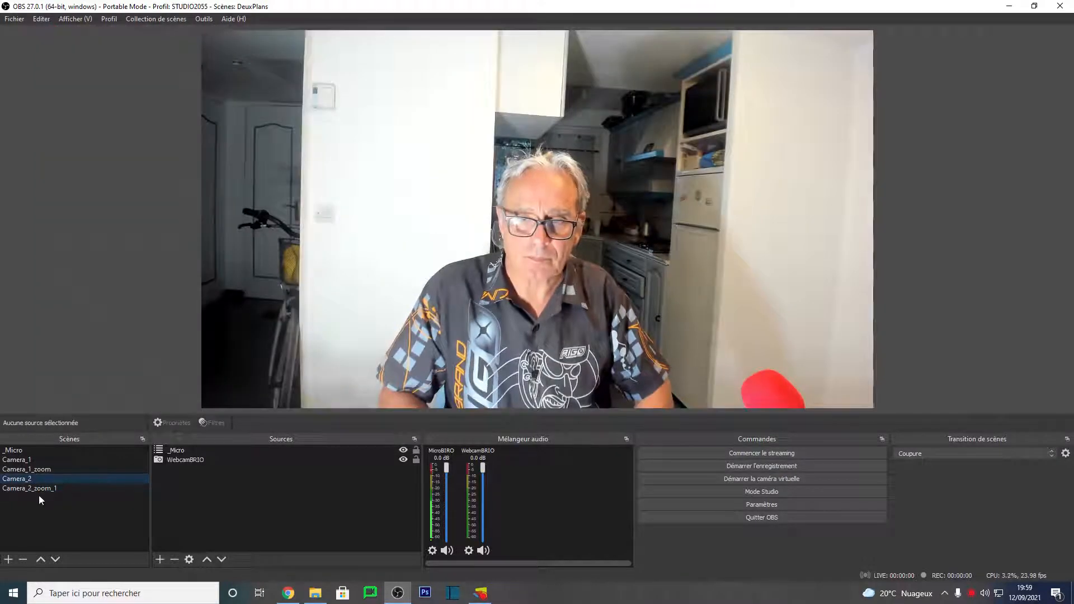
{"action": "left_click", "coordinate": [39, 489]}
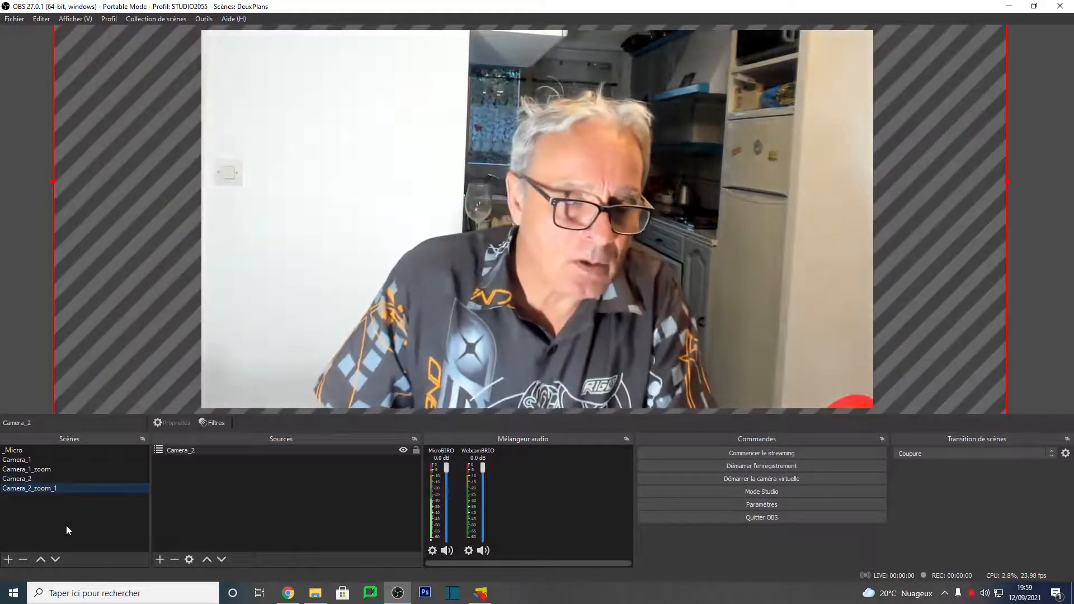
Step: Duplicate the Camera_2_zoom_1 scene as a new scene named Camera_2_zoom_2
{"action": "right_click", "coordinate": [46, 489]}
{"action": "left_click", "coordinate": [113, 302]}
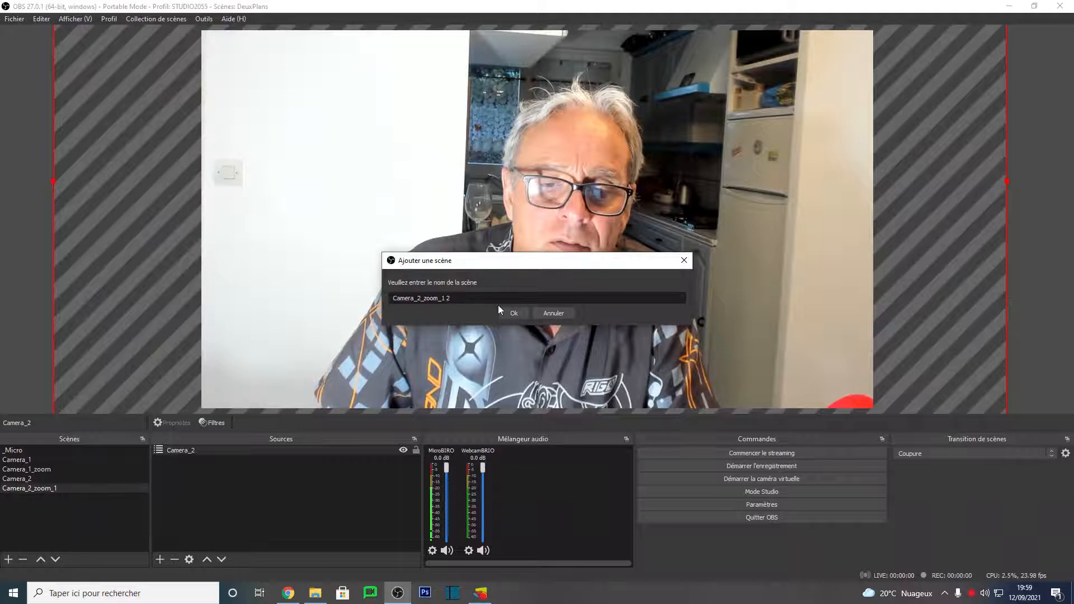
{"action": "key", "text": "BackSpace"}
{"action": "key", "text": "BackSpace"}
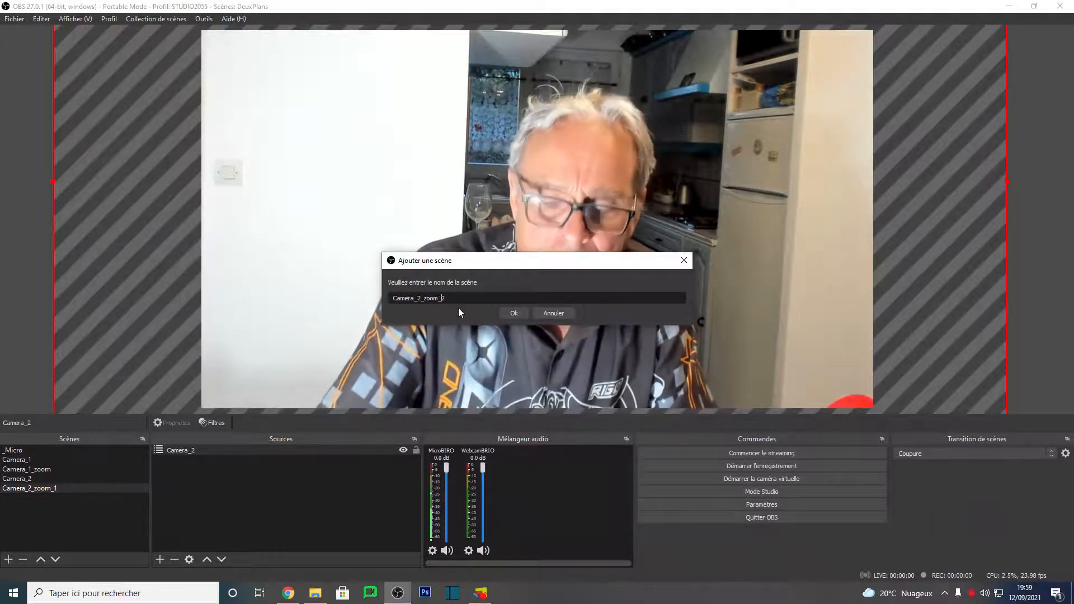
{"action": "key", "text": "Return"}
Step: In Camera_2_zoom_2, move and enlarge the Camera_2 source further for a tighter close-up framing
{"action": "left_click", "coordinate": [193, 452]}
{"action": "left_click_drag", "start_coordinate": [683, 290], "coordinate": [441, 63]}
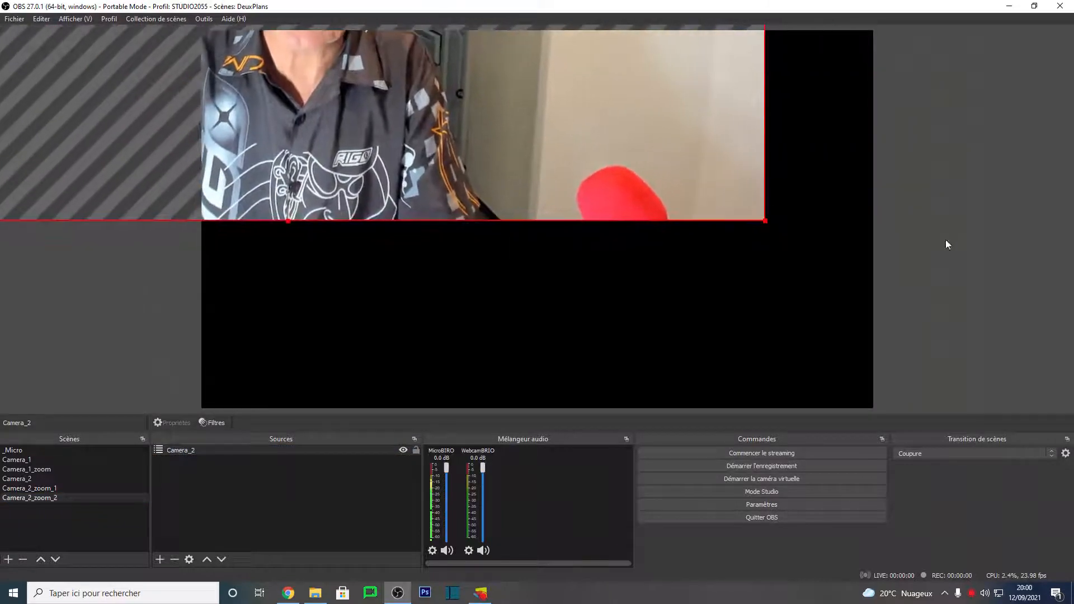
{"action": "left_click_drag", "start_coordinate": [766, 221], "coordinate": [875, 410]}
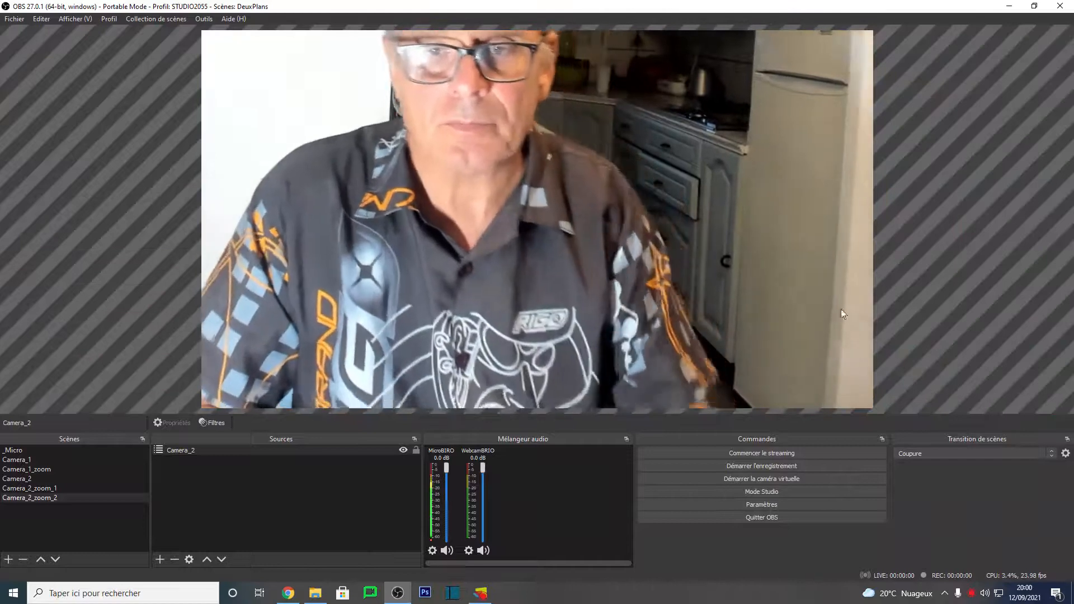
{"action": "left_click_drag", "start_coordinate": [620, 193], "coordinate": [327, 81]}
{"action": "left_click_drag", "start_coordinate": [682, 241], "coordinate": [403, 179]}
{"action": "left_click_drag", "start_coordinate": [584, 268], "coordinate": [760, 451]}
{"action": "left_click_drag", "start_coordinate": [369, 153], "coordinate": [821, 387]}
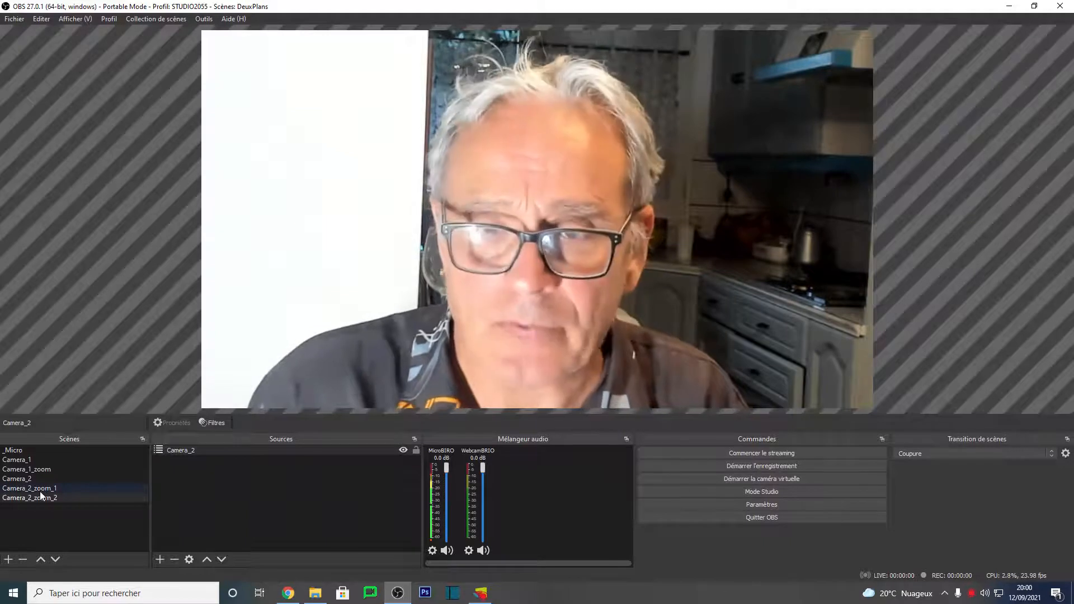
Step: Switch between the camera scenes and their zoom versions to compare the framings
{"action": "mouse_move", "coordinate": [39, 491]}
{"action": "left_mouse_down"}
{"action": "mouse_move", "coordinate": [25, 479]}
{"action": "mouse_move", "coordinate": [40, 492]}
{"action": "left_mouse_up"}
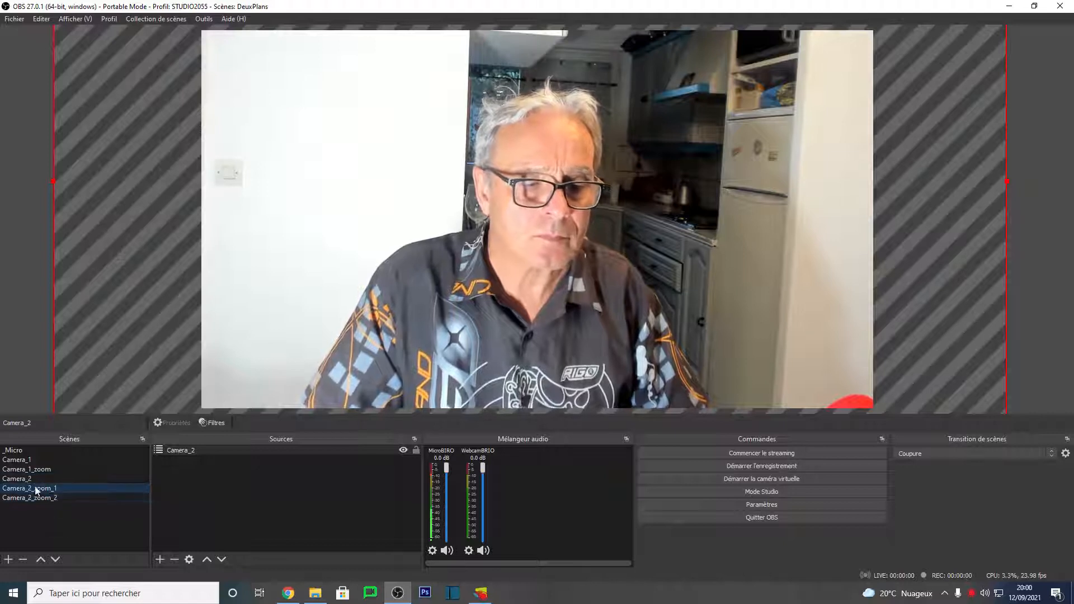
{"action": "left_click", "coordinate": [25, 480]}
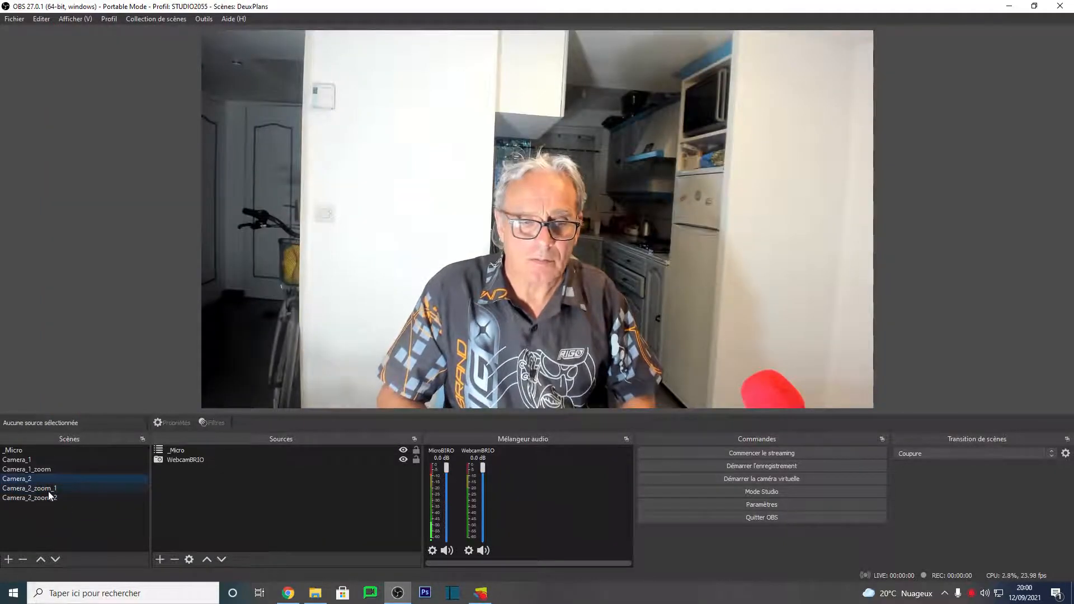
{"action": "left_click", "coordinate": [47, 490]}
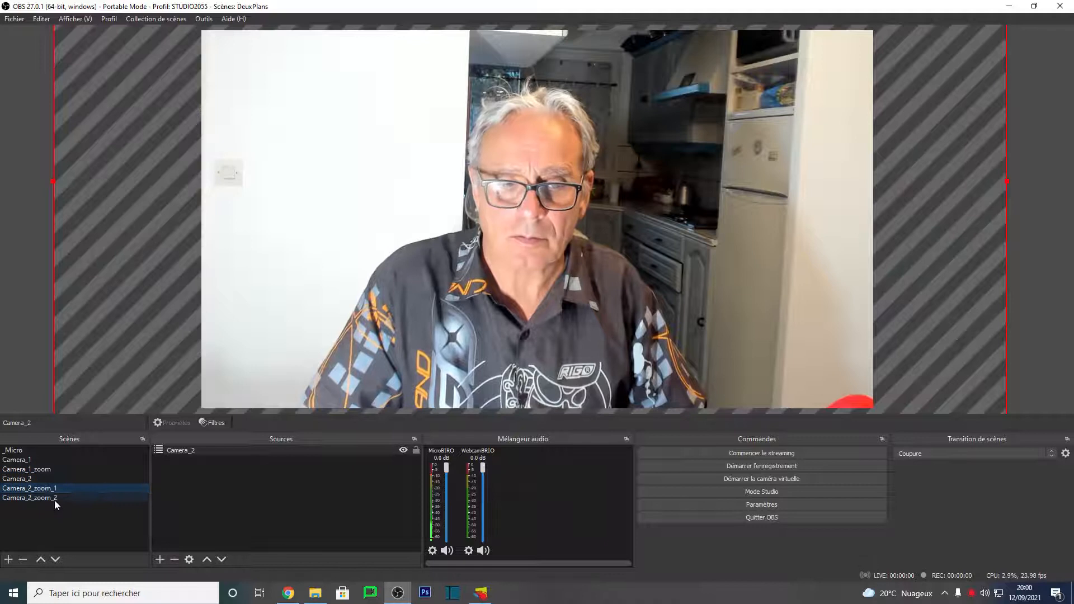
{"action": "left_click", "coordinate": [54, 499]}
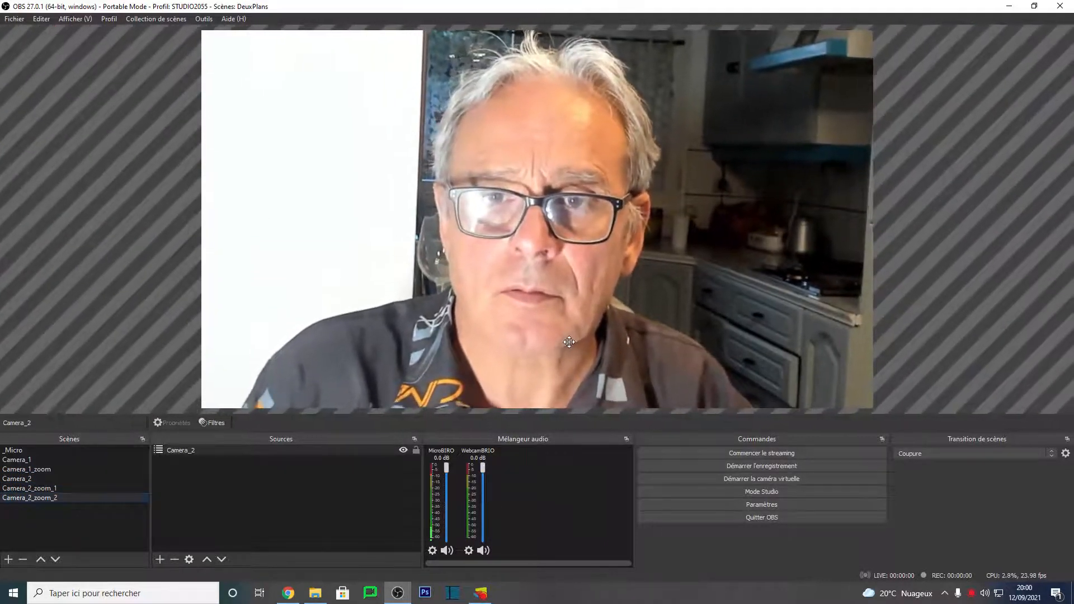
{"action": "left_click", "coordinate": [55, 490]}
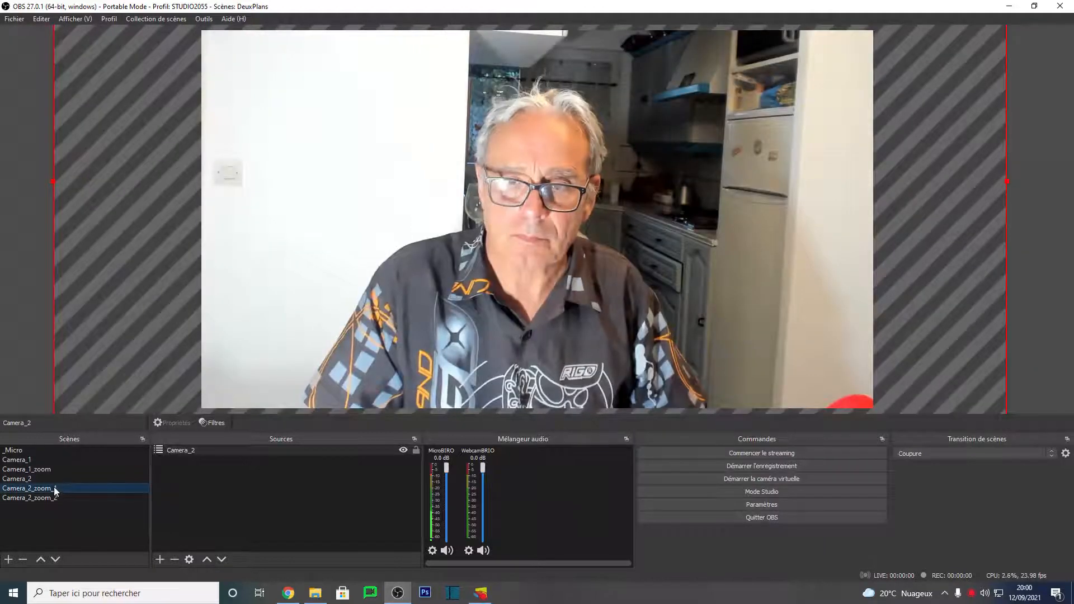
{"action": "left_click", "coordinate": [35, 480]}
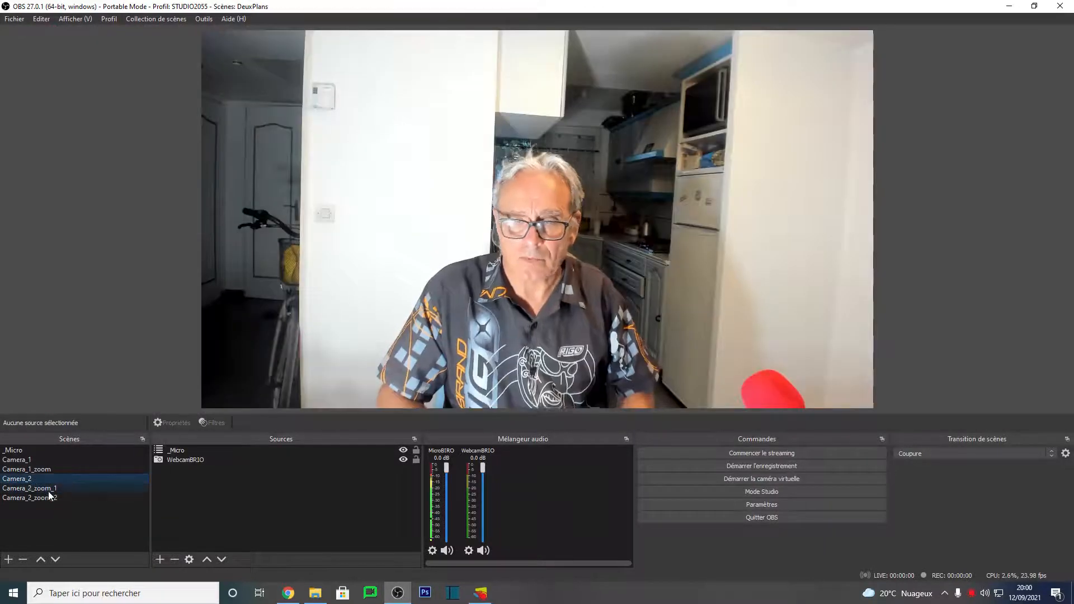
{"action": "left_click", "coordinate": [19, 461]}
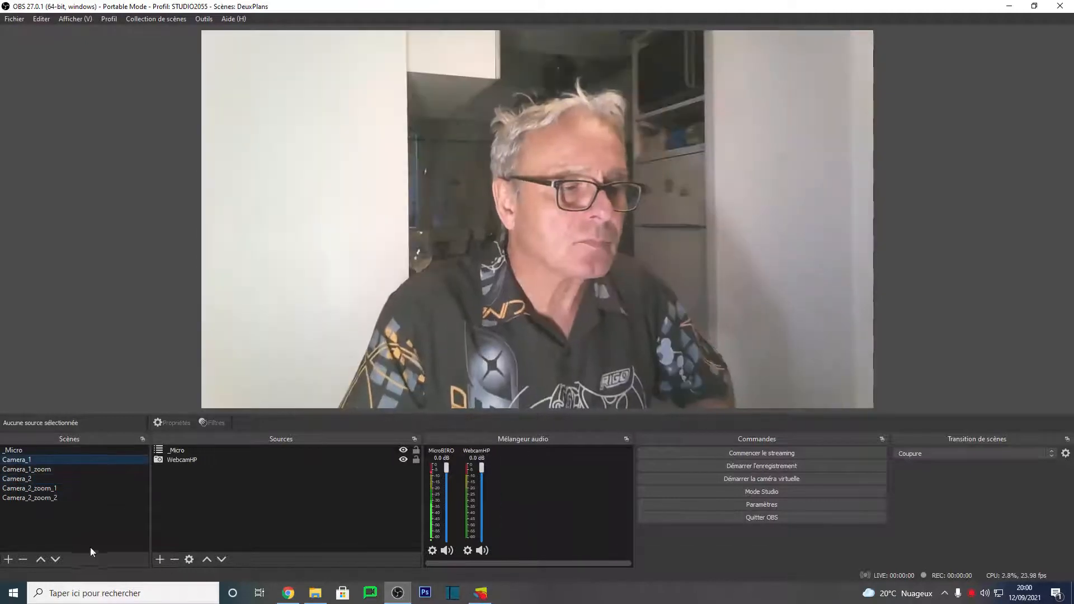
{"action": "left_click", "coordinate": [50, 469]}
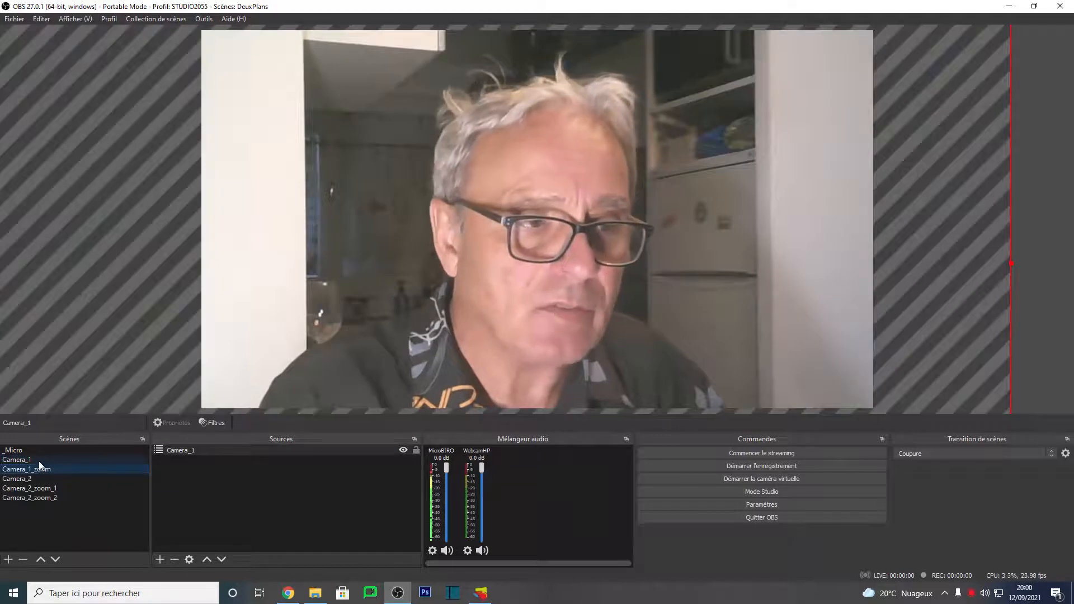
{"action": "left_click", "coordinate": [37, 461]}
{"action": "left_click", "coordinate": [44, 469]}
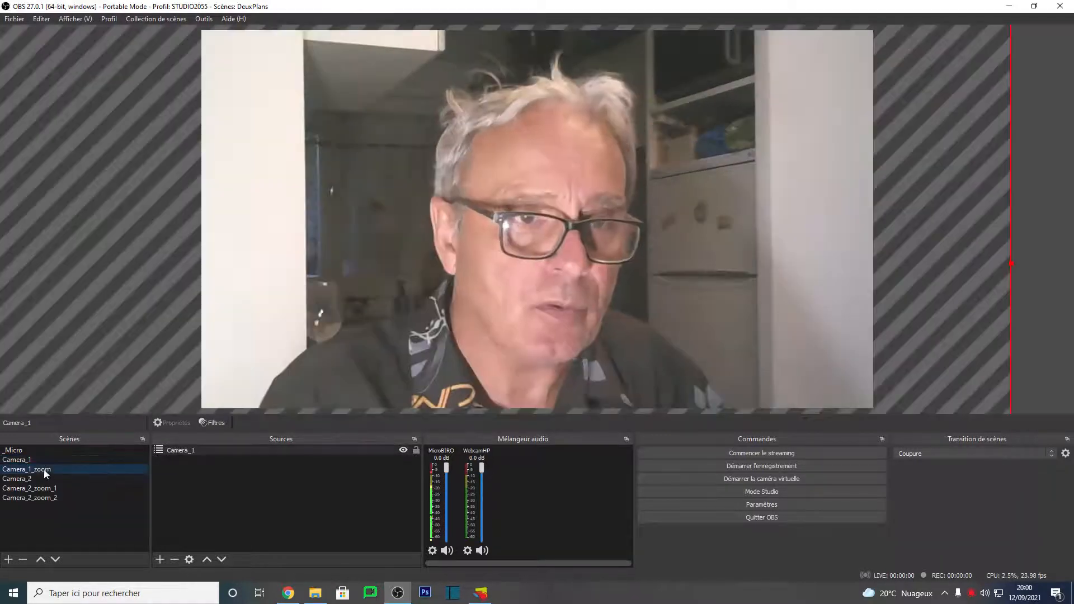
Step: Set the scene transition to ZigZag and test it by switching between Camera_1 and Camera_1_zoom
{"action": "left_click", "coordinate": [930, 454]}
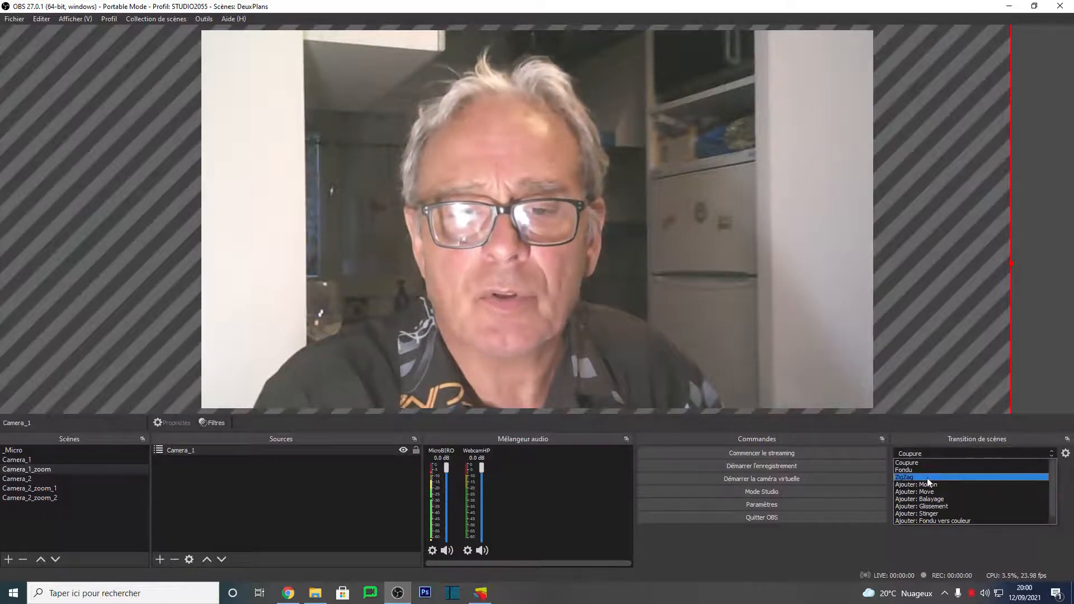
{"action": "left_click", "coordinate": [928, 478]}
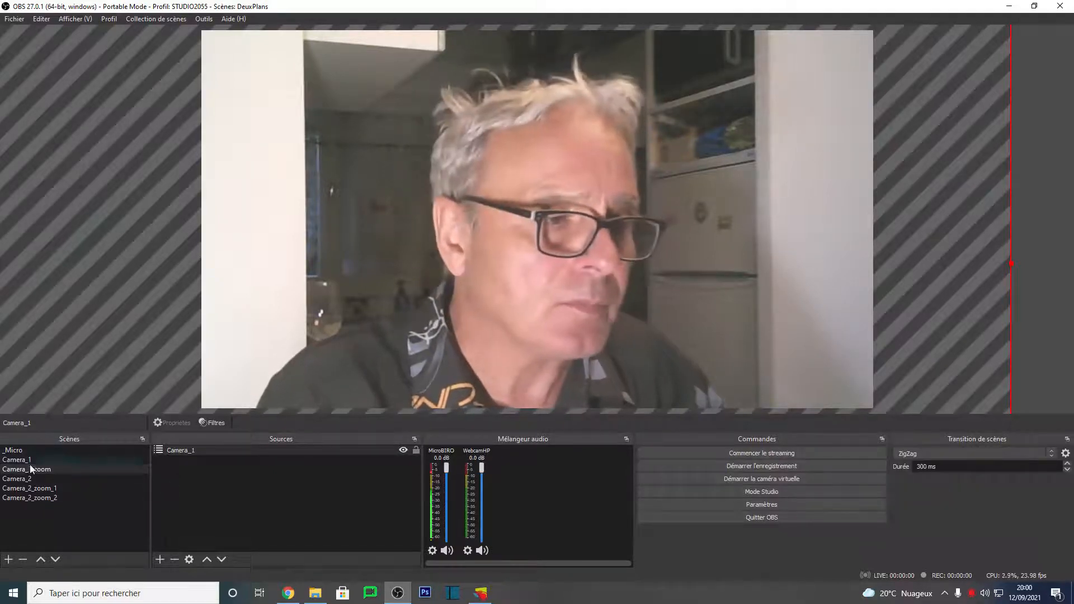
{"action": "left_click", "coordinate": [28, 463]}
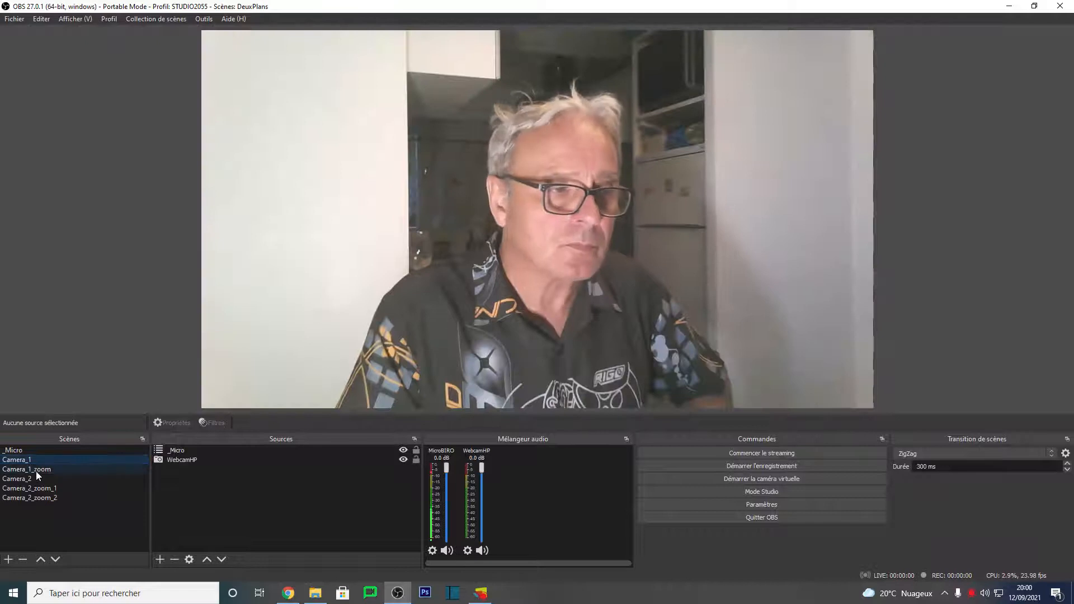
{"action": "left_click", "coordinate": [37, 470]}
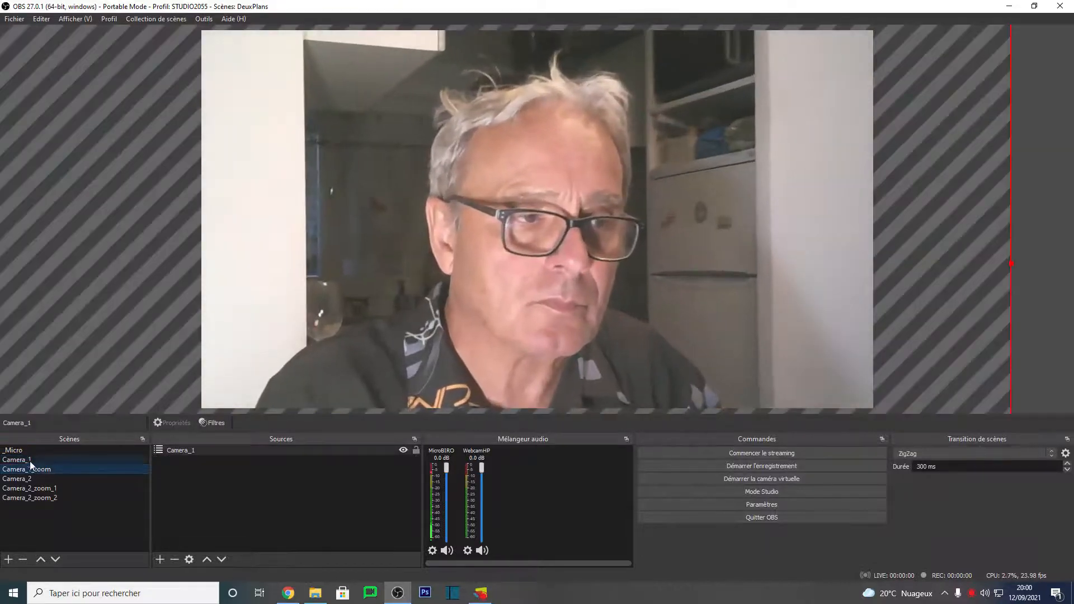
{"action": "left_click", "coordinate": [30, 461]}
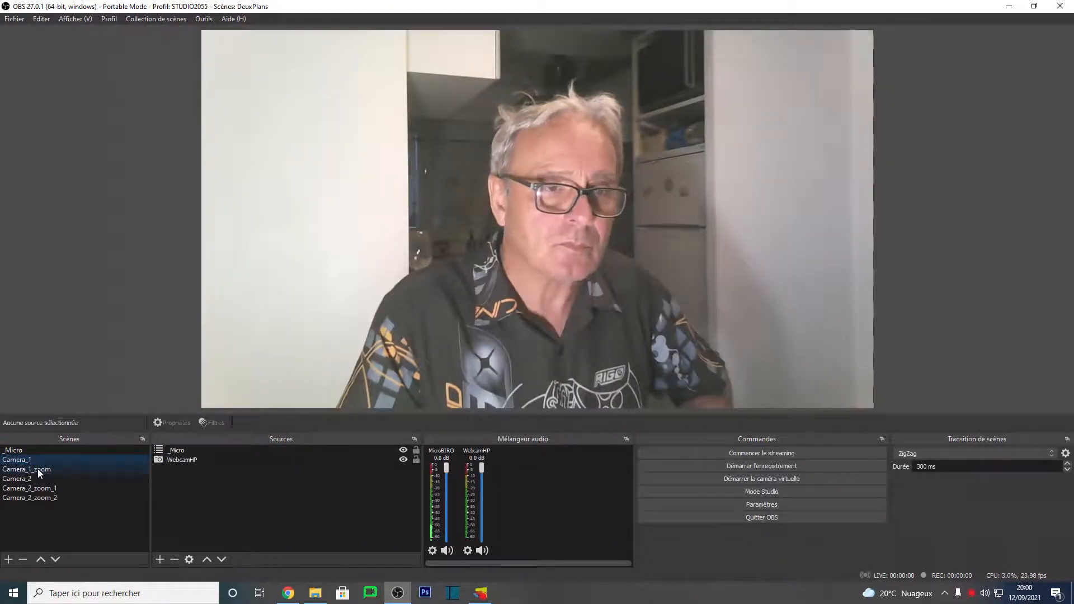
{"action": "left_click", "coordinate": [38, 470]}
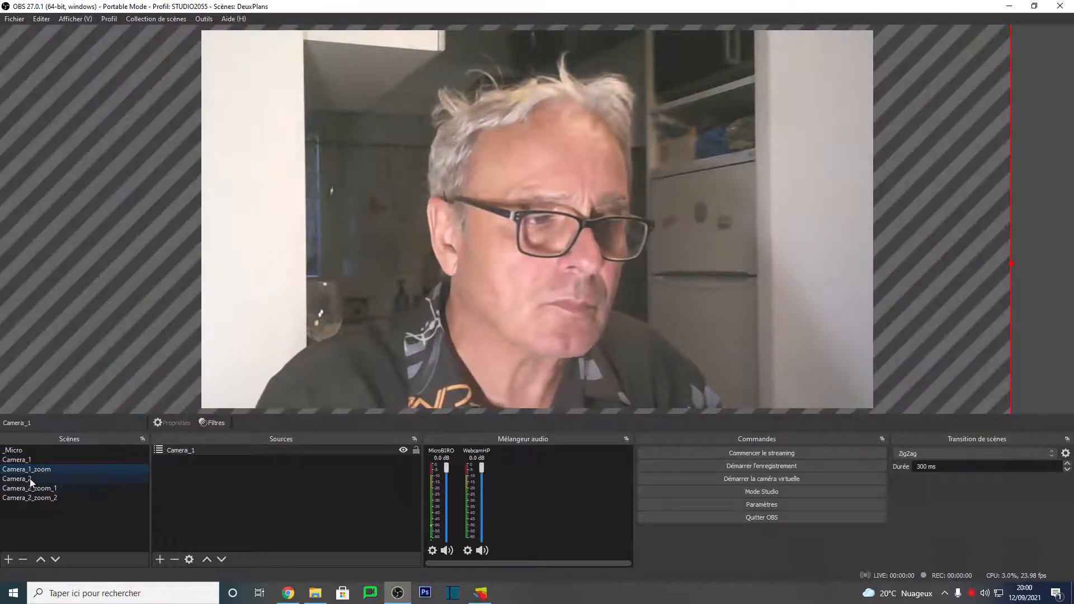
Step: Switch among Camera_2, Camera_2_zoom_1 and Camera_2_zoom_2 to preview the transition between them
{"action": "left_click", "coordinate": [30, 479]}
{"action": "left_click", "coordinate": [36, 487]}
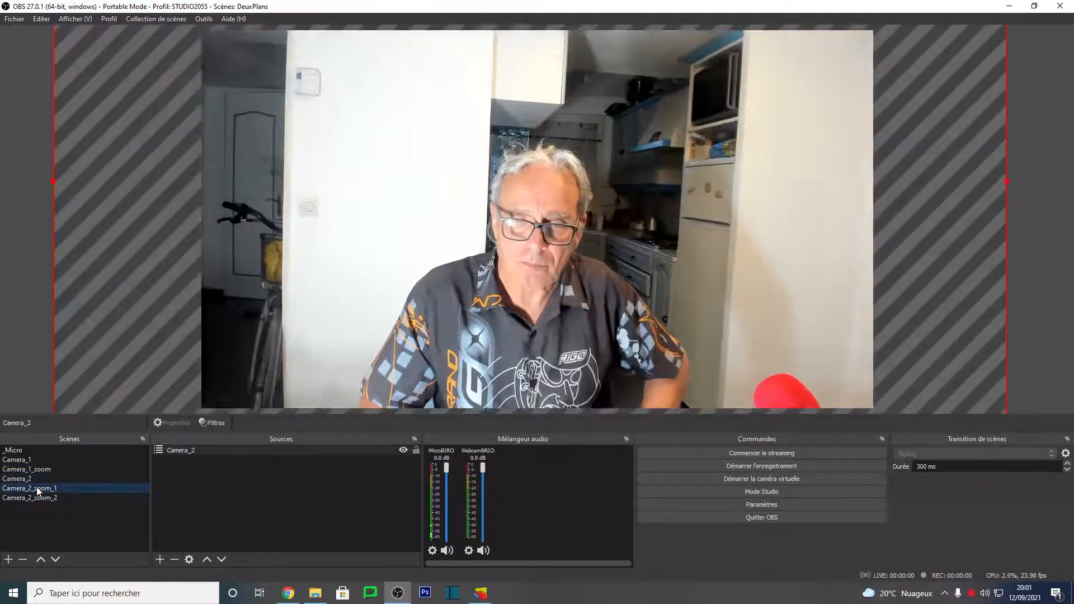
{"action": "left_click", "coordinate": [40, 501]}
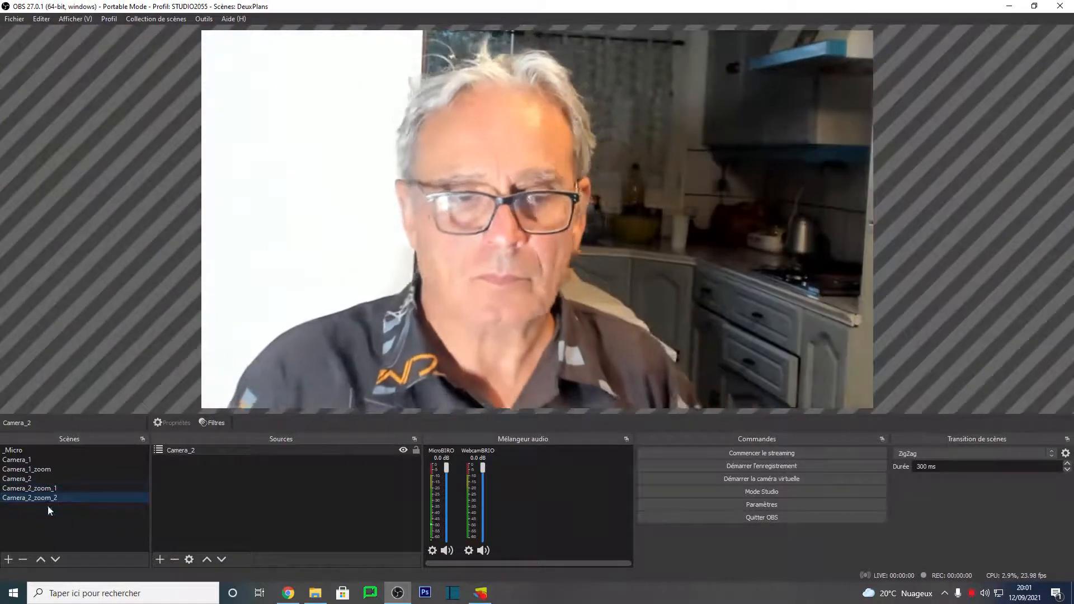
{"action": "left_click", "coordinate": [29, 491]}
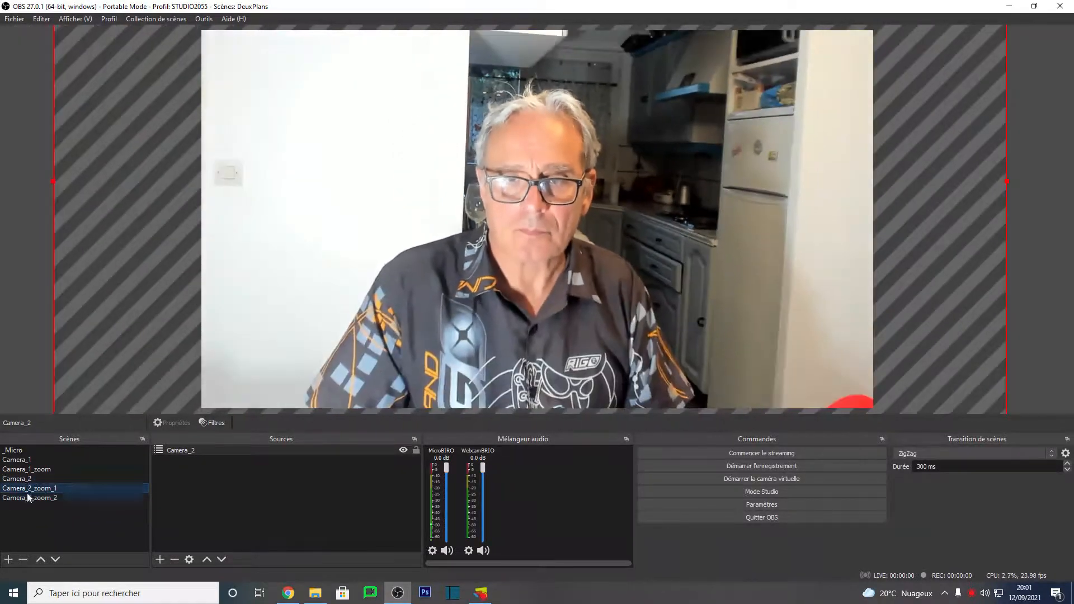
{"action": "left_click", "coordinate": [18, 483]}
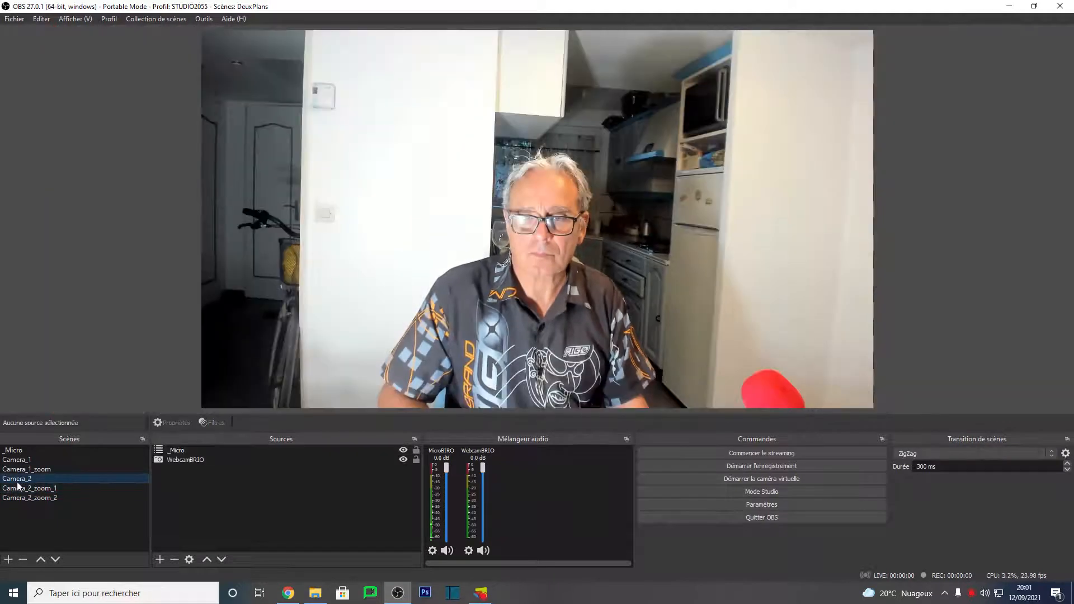
{"action": "left_click", "coordinate": [28, 488]}
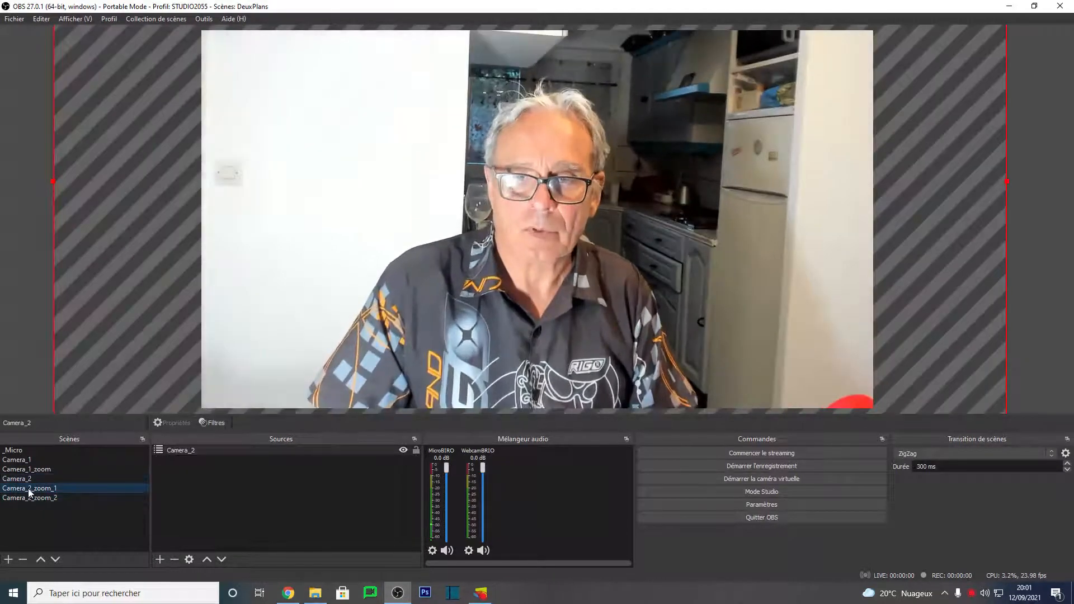
{"action": "left_click", "coordinate": [46, 500]}
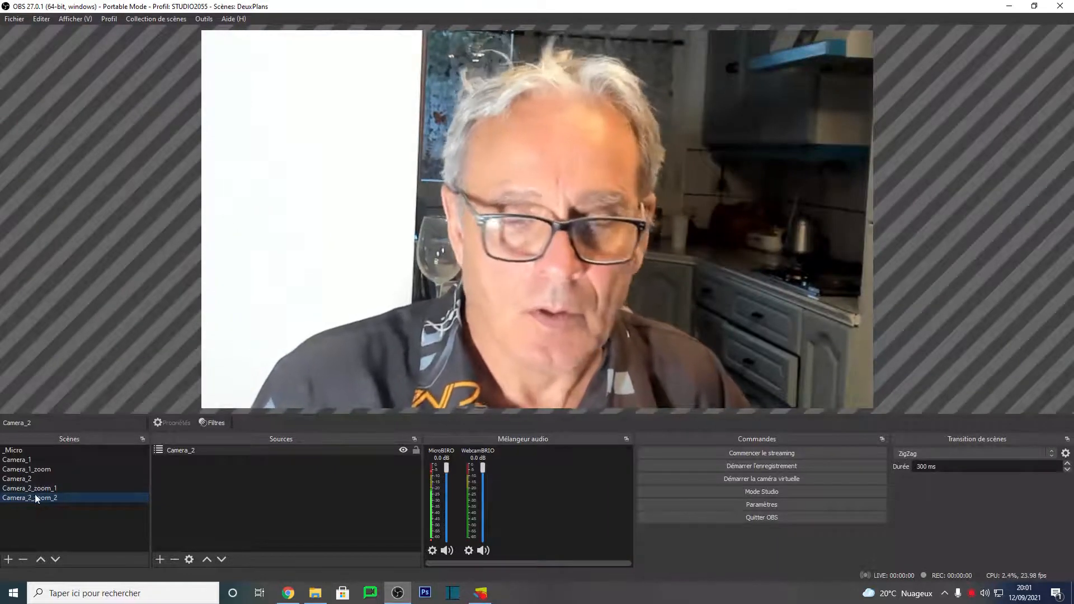
Step: Set the scene transition to Coupure and switch between Camera_2 and Camera_2_zoom_1
{"action": "left_click", "coordinate": [942, 452]}
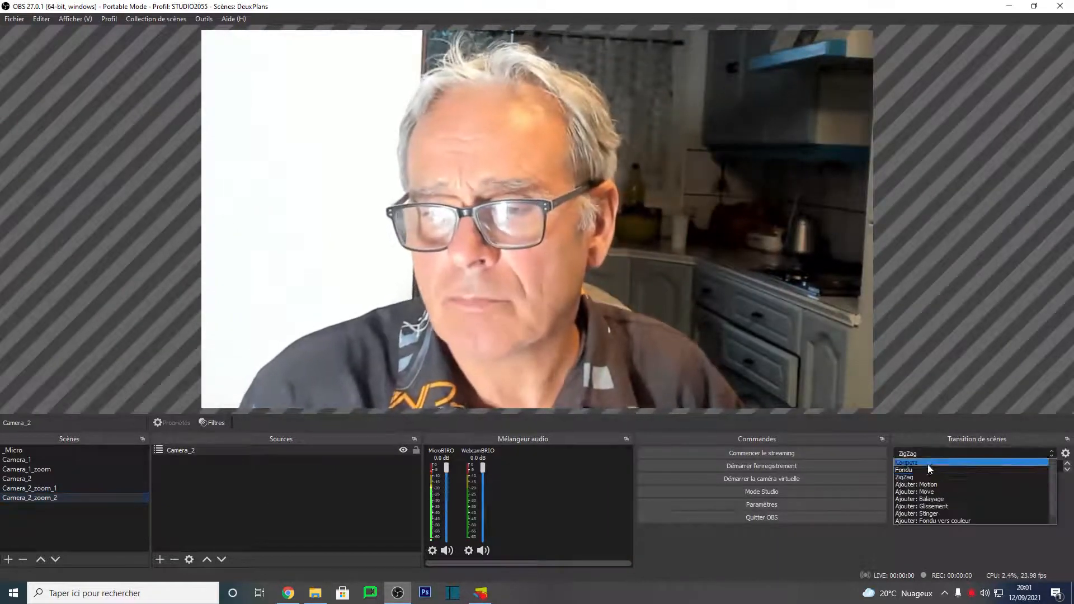
{"action": "left_click", "coordinate": [927, 462]}
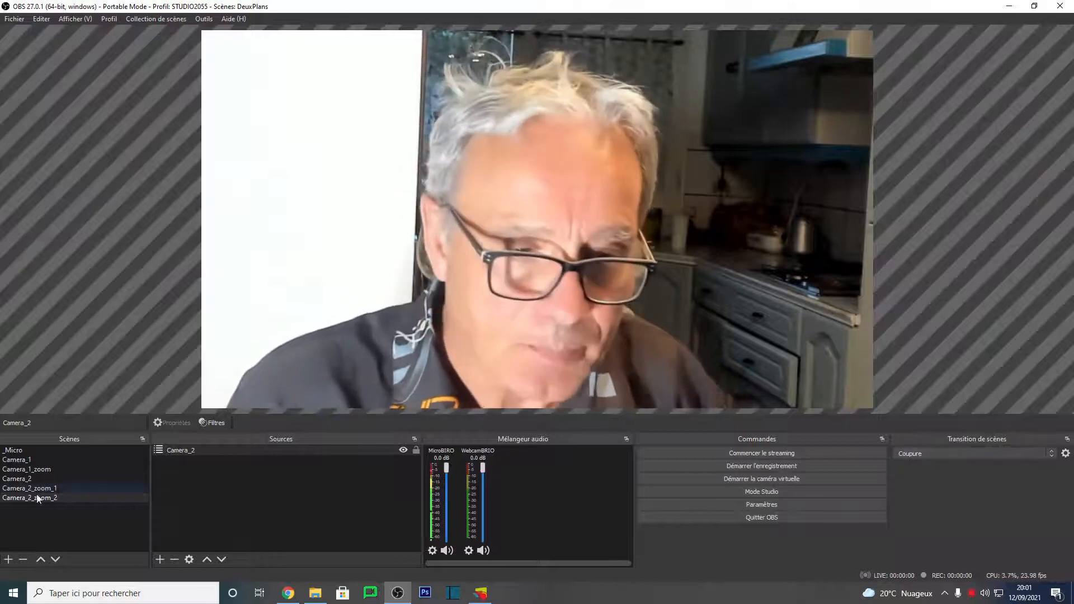
{"action": "left_click", "coordinate": [38, 489]}
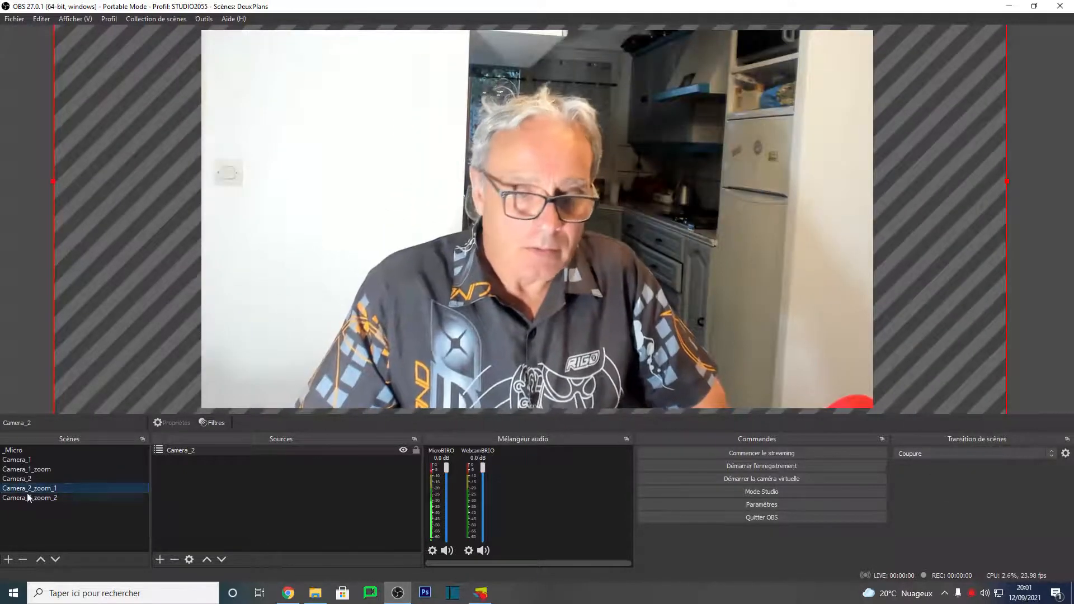
{"action": "left_click", "coordinate": [21, 479]}
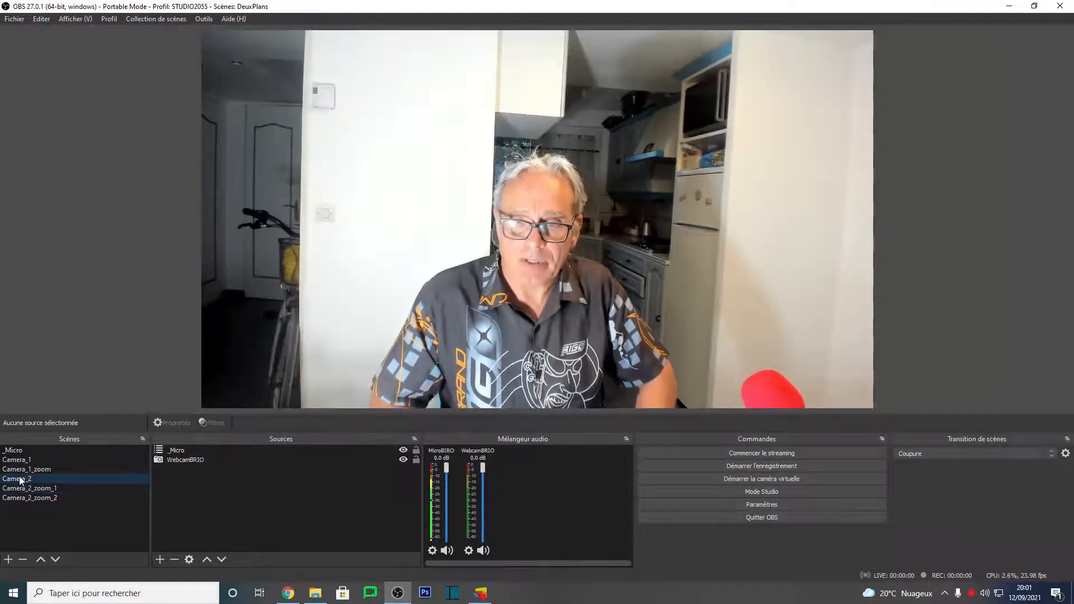
{"action": "left_click", "coordinate": [39, 490]}
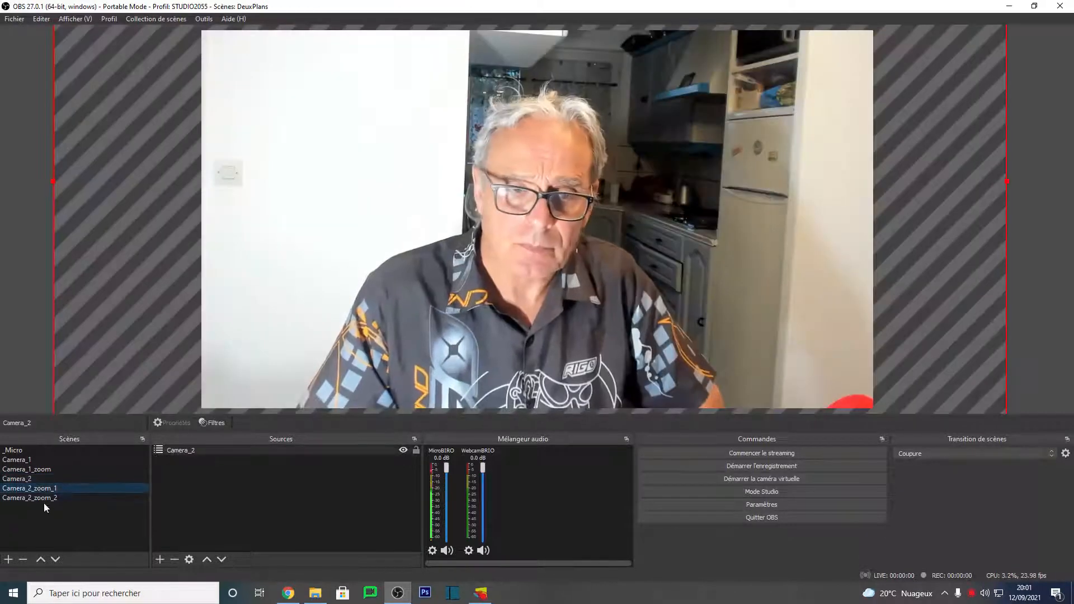
Step: Switch through Camera_2_zoom_2, Camera_2_zoom_1, Camera_1 and Camera_1_zoom with the cut transition
{"action": "left_click", "coordinate": [36, 498]}
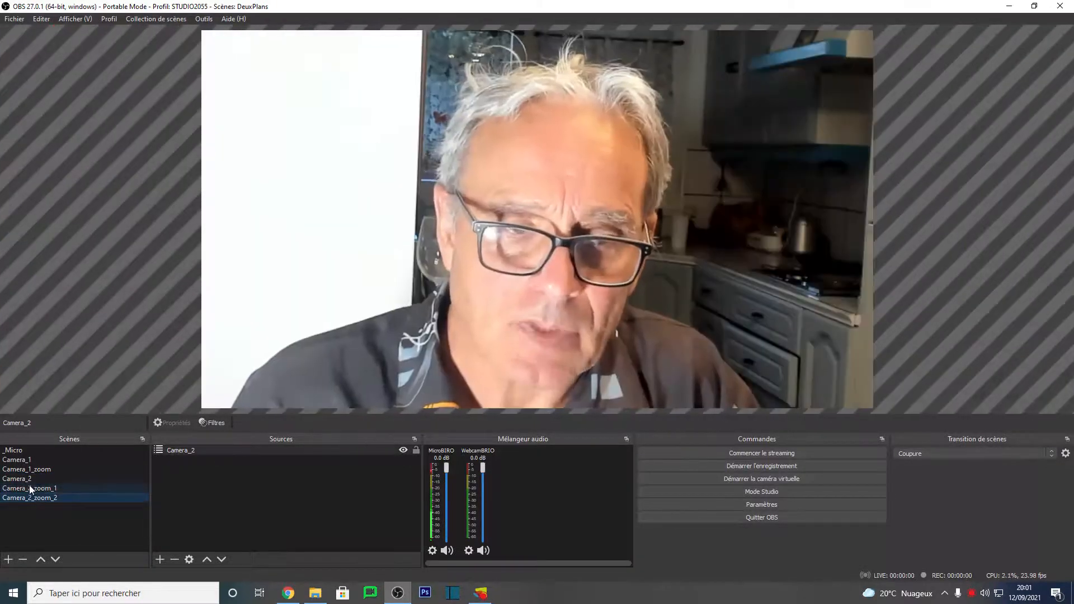
{"action": "left_click", "coordinate": [30, 488]}
{"action": "left_click", "coordinate": [29, 461]}
{"action": "left_click", "coordinate": [32, 469]}
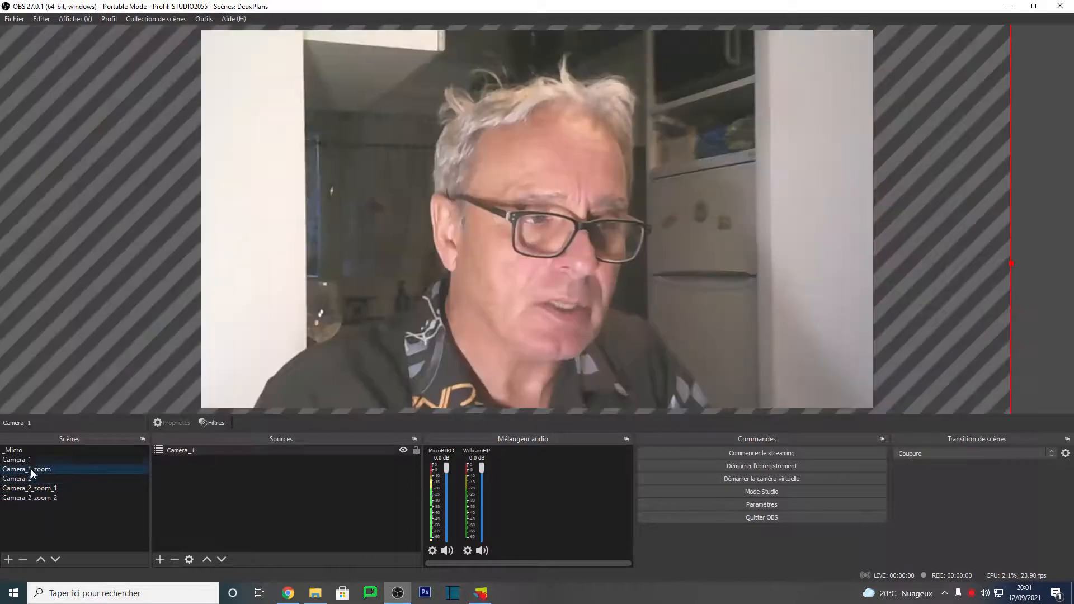
{"action": "left_click", "coordinate": [29, 460]}
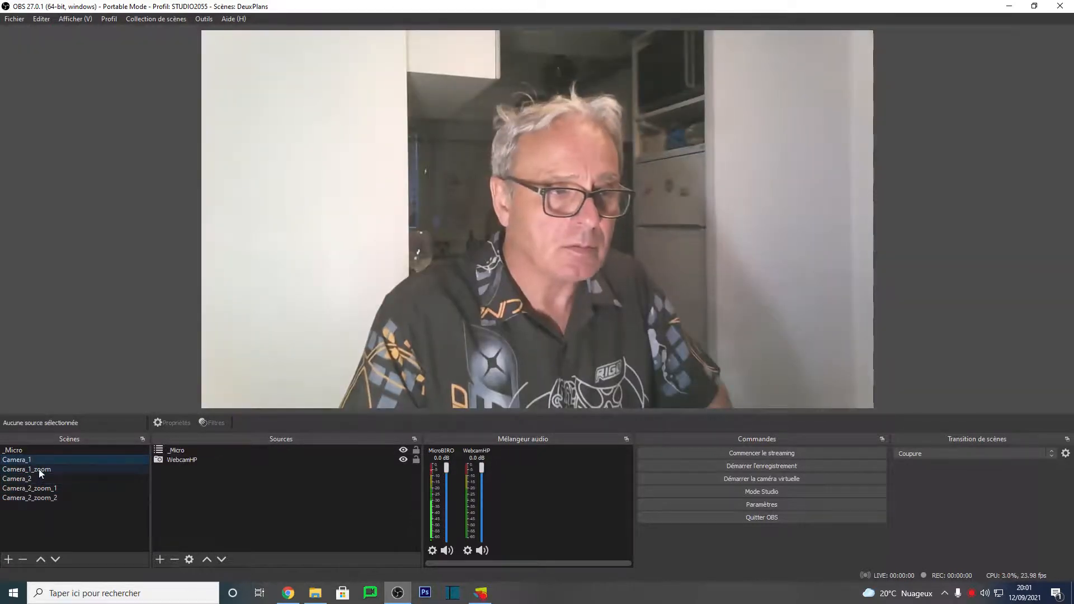
{"action": "left_click", "coordinate": [40, 470]}
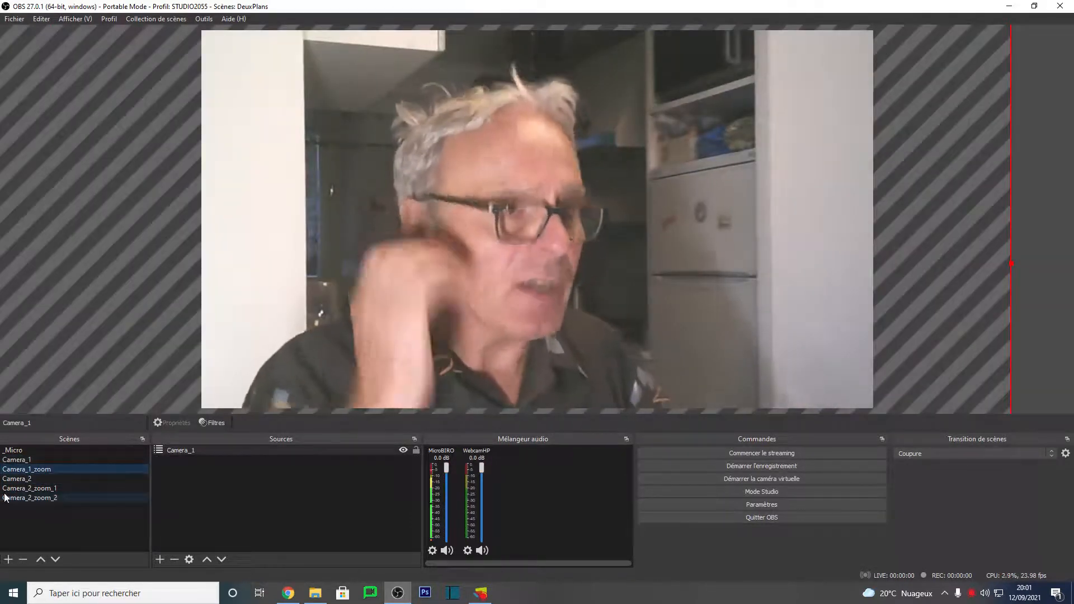
Step: Open the full-screen multiview on the PHL 241B7Q monitor
{"action": "left_click", "coordinate": [71, 21]}
{"action": "mouse_move", "coordinate": [128, 136]}
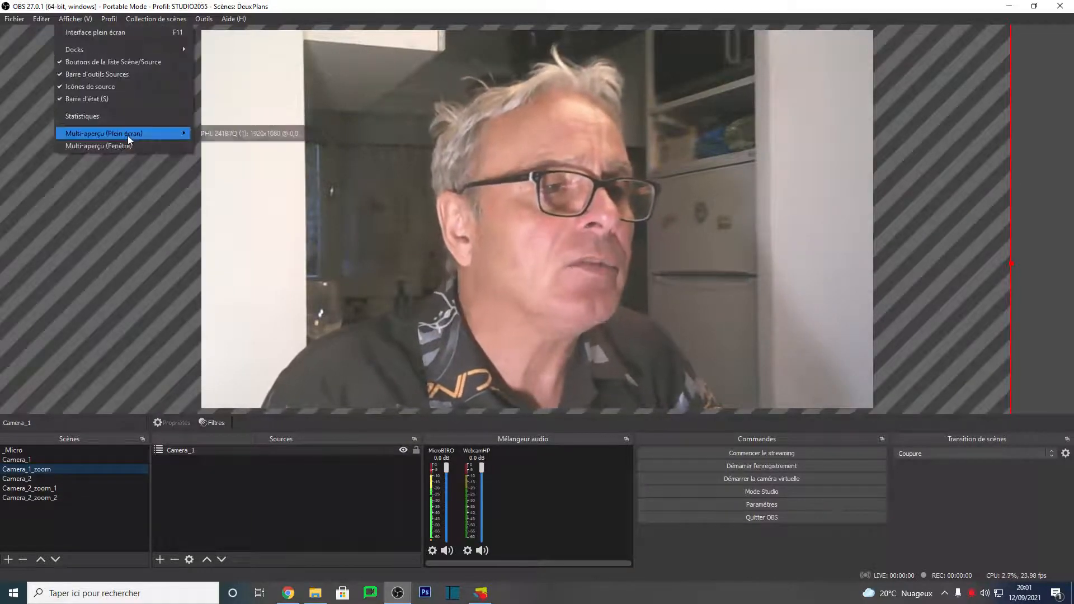
{"action": "left_click", "coordinate": [230, 134]}
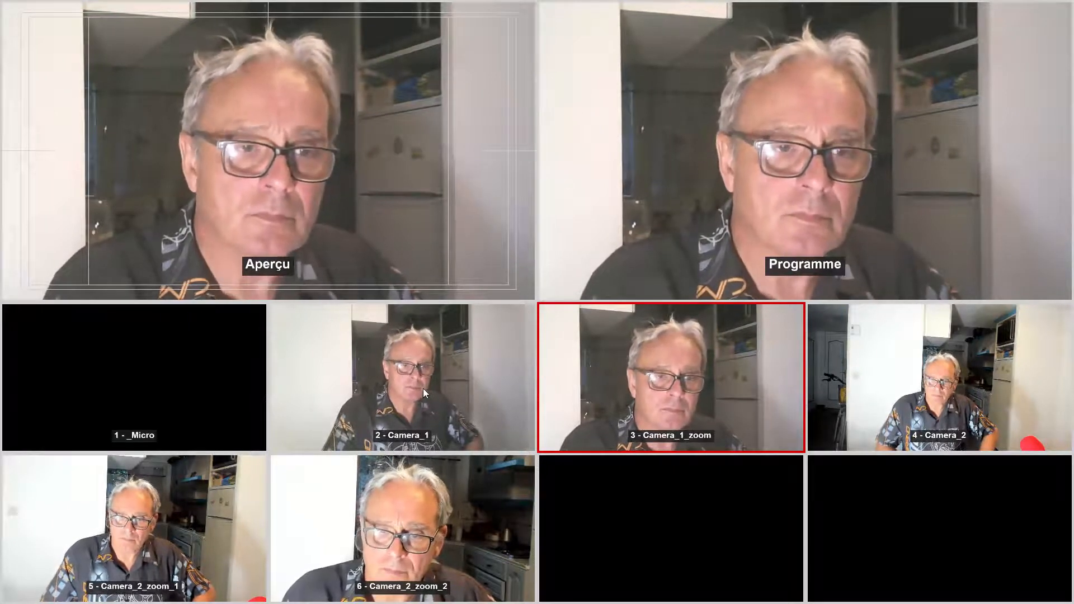
Step: Switch from the multiview to Camera_1, Camera_1_zoom, Camera_2, Camera_2_zoom_1 and Camera_2_zoom_2, then close the multiview
{"action": "left_click", "coordinate": [423, 388]}
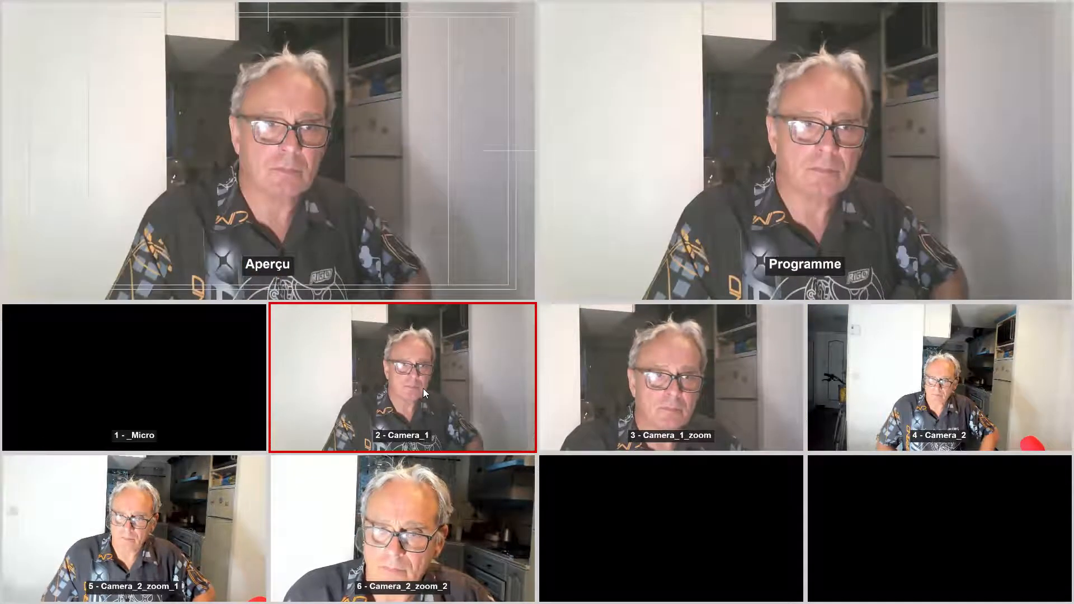
{"action": "left_click", "coordinate": [703, 371]}
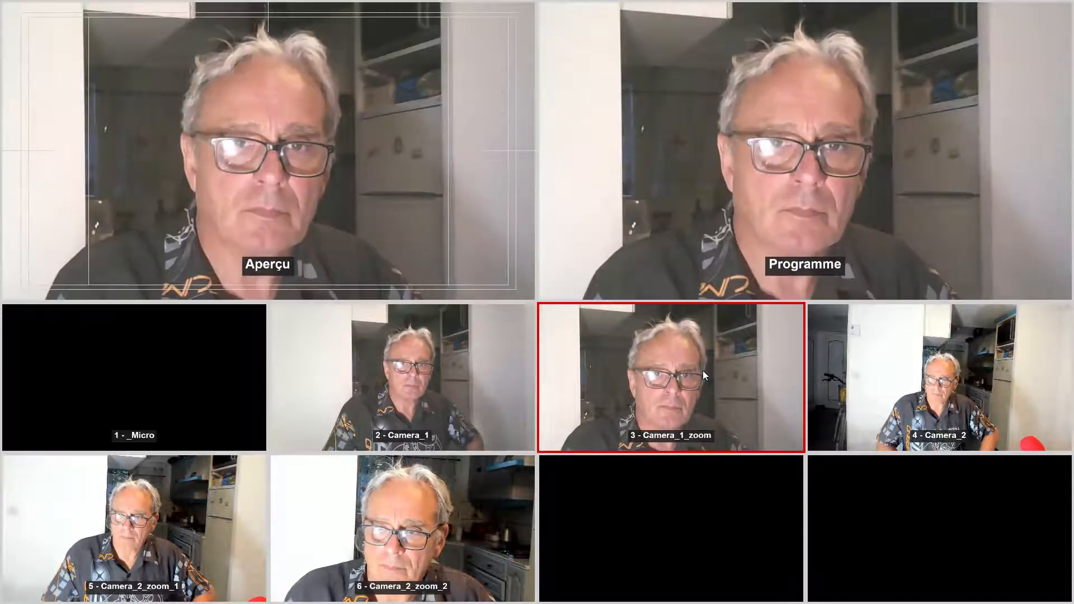
{"action": "left_click", "coordinate": [971, 398]}
{"action": "left_click", "coordinate": [140, 532]}
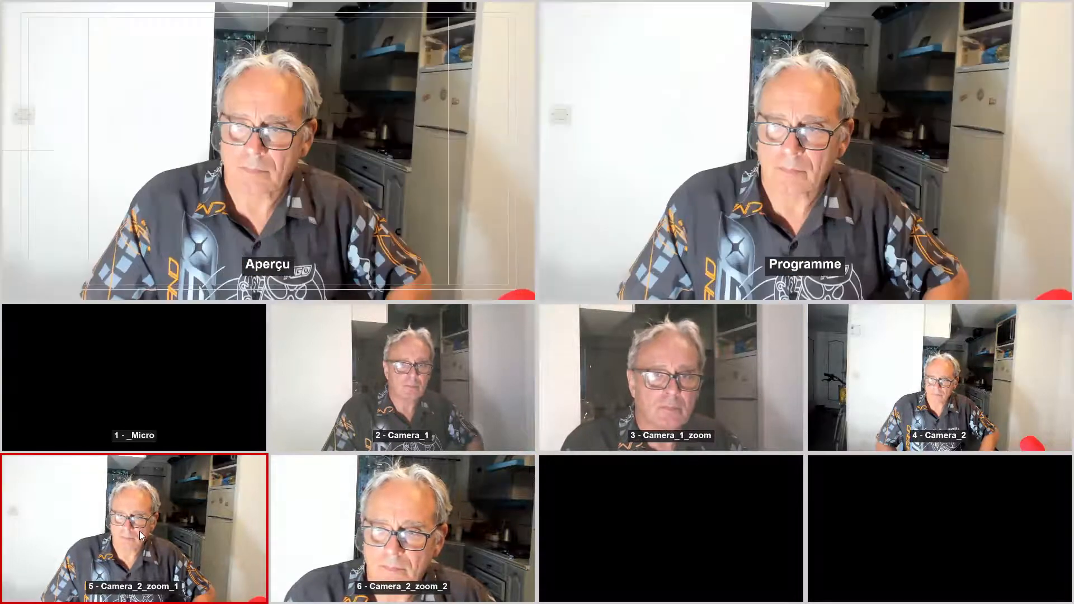
{"action": "left_click", "coordinate": [424, 555]}
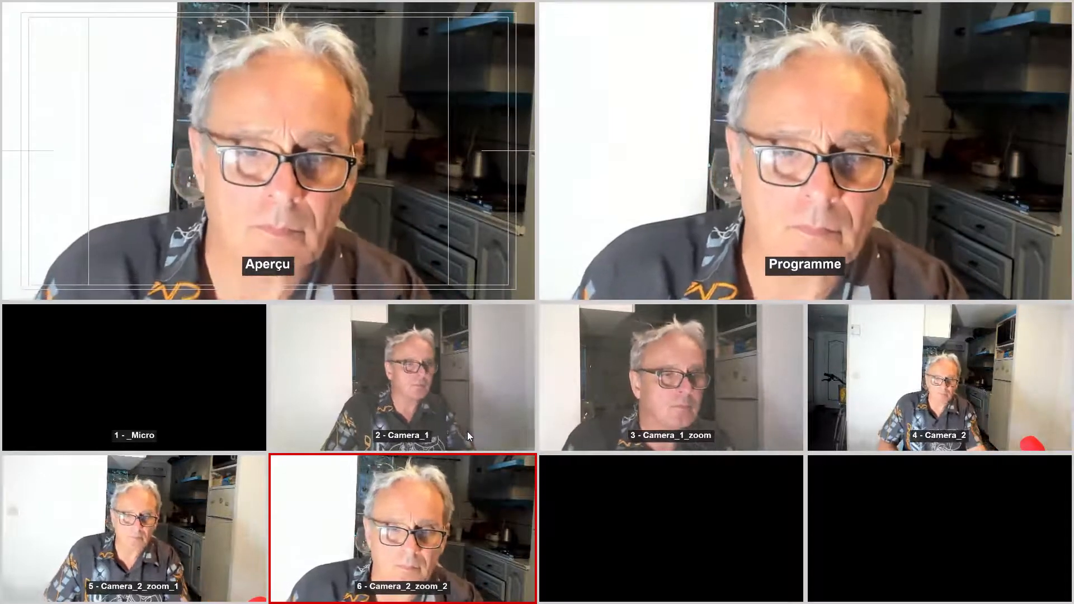
{"action": "key", "text": "Escape"}
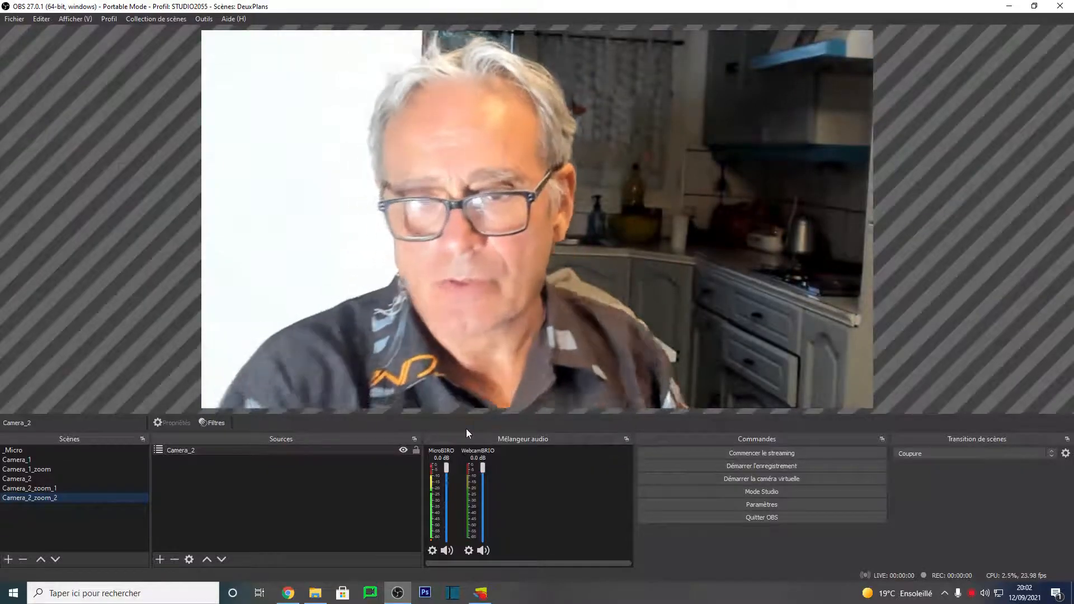